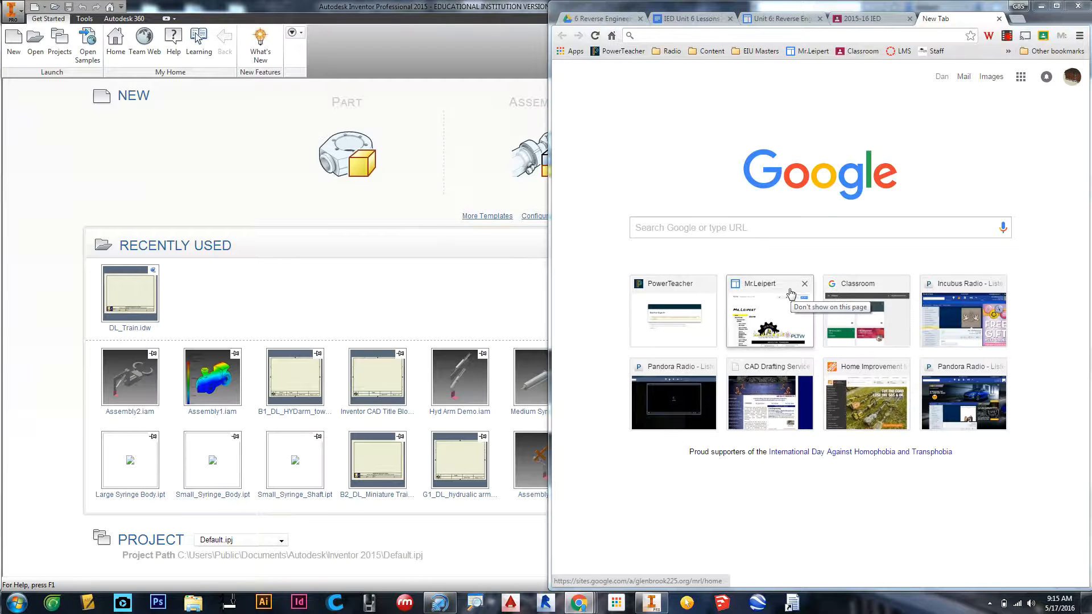
# - Minimize the browser window and open the Claw part file from the Desktop
pyautogui.click(1041, 6)
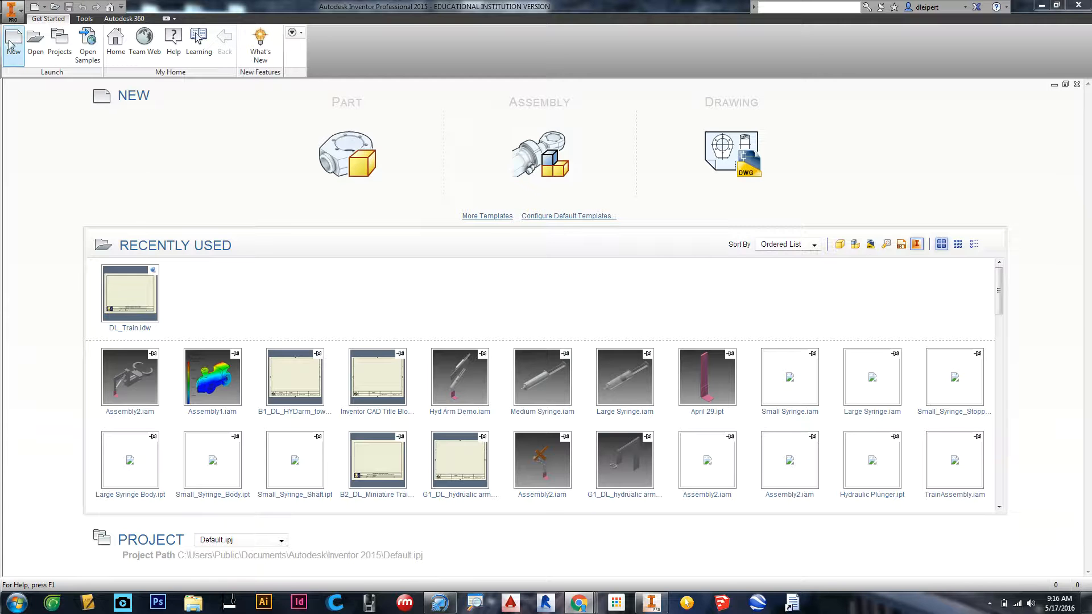
pyautogui.click(35, 45)
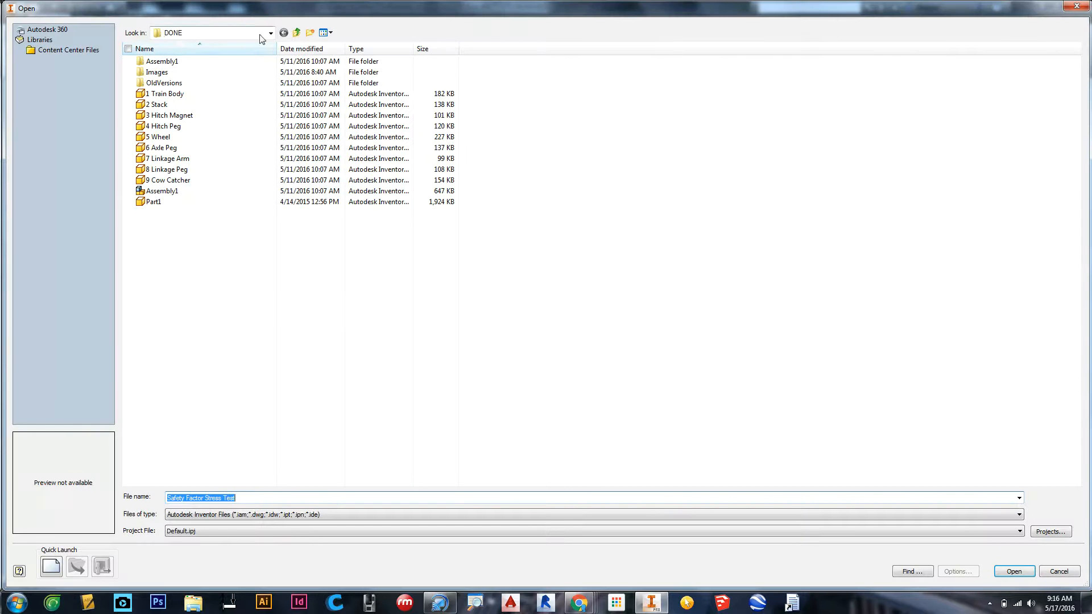
pyautogui.click(271, 33)
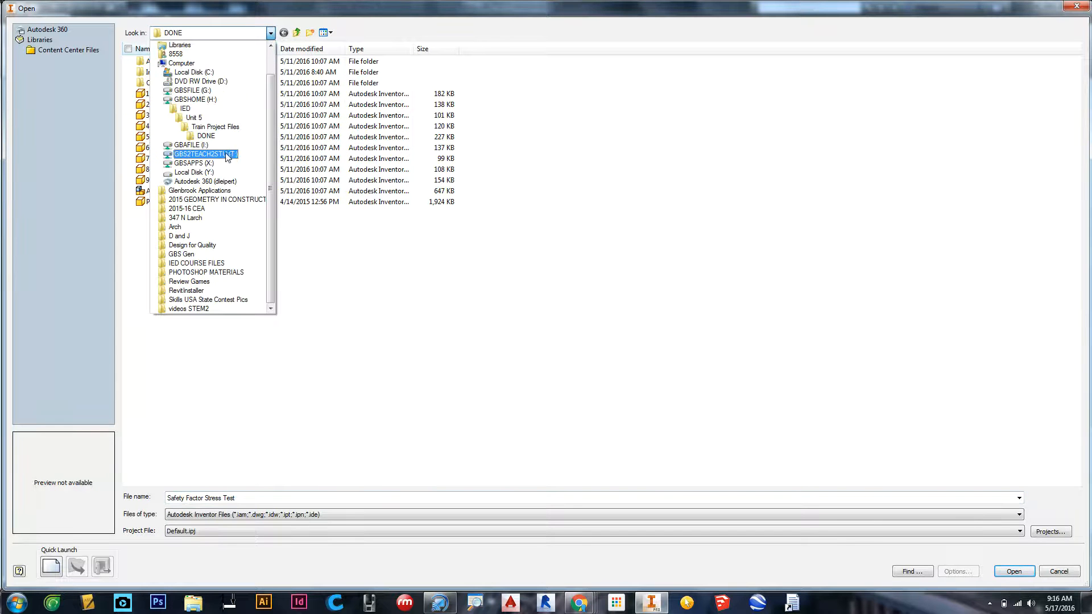
pyautogui.click(223, 107)
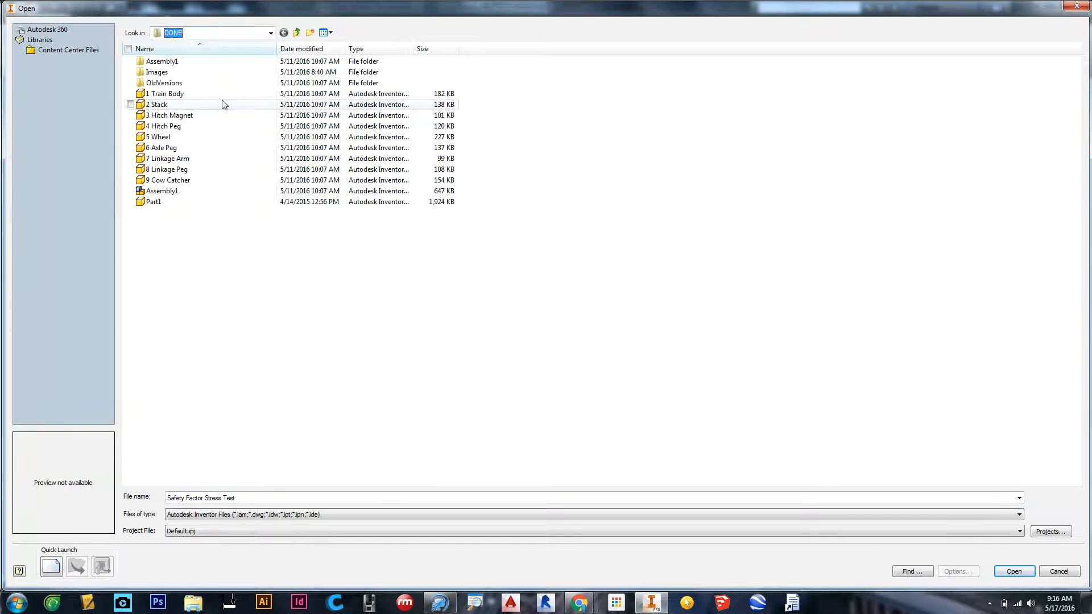
pyautogui.click(215, 36)
pyautogui.scroll(1, 222, 86)
pyautogui.click(225, 63)
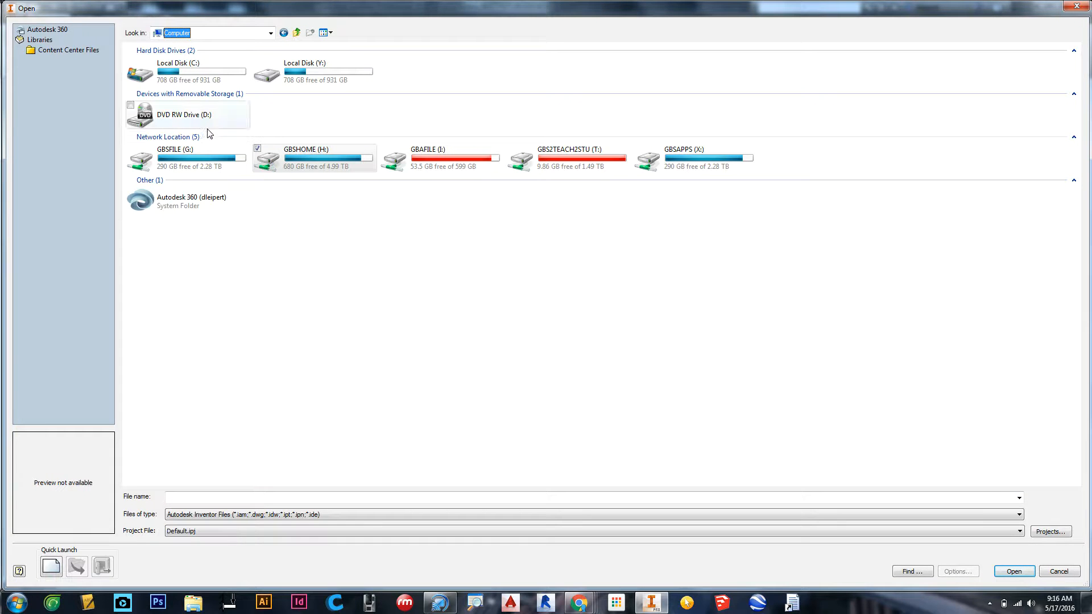
pyautogui.click(270, 33)
pyautogui.scroll(3, 244, 86)
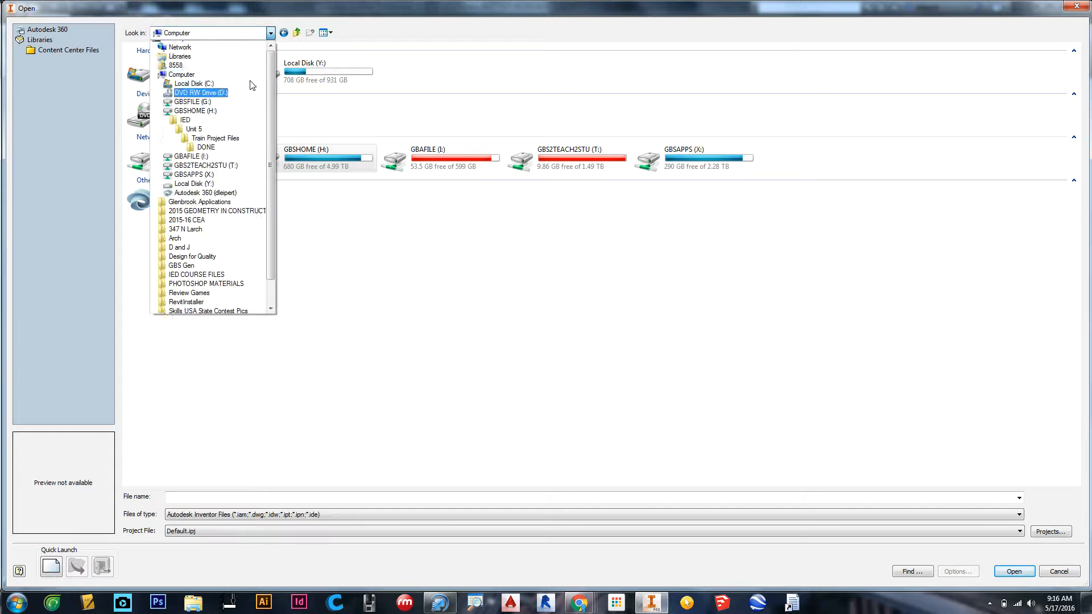
pyautogui.click(176, 54)
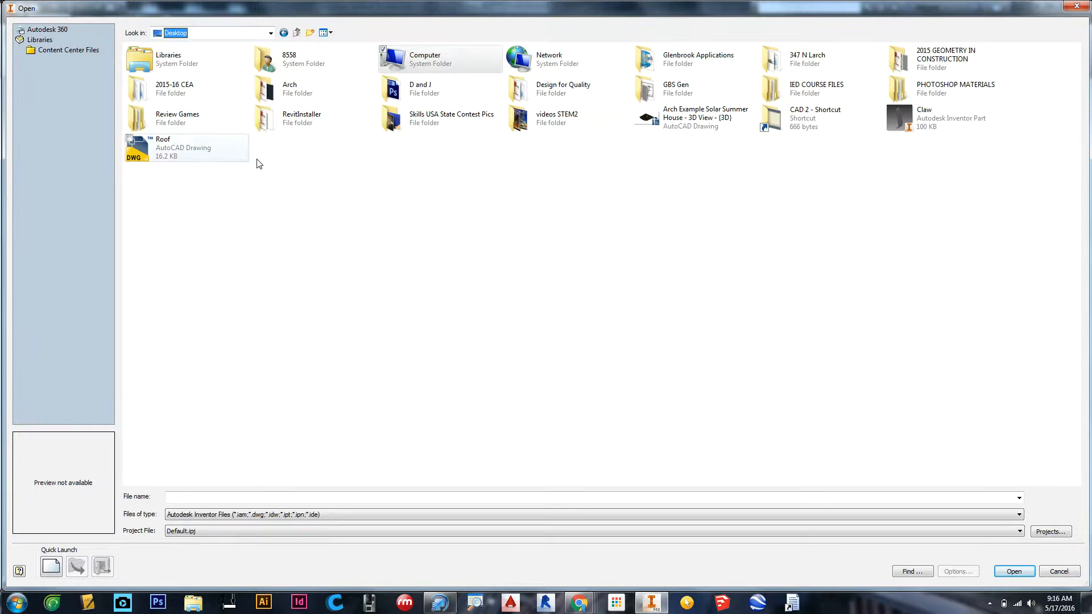
pyautogui.click(947, 123)
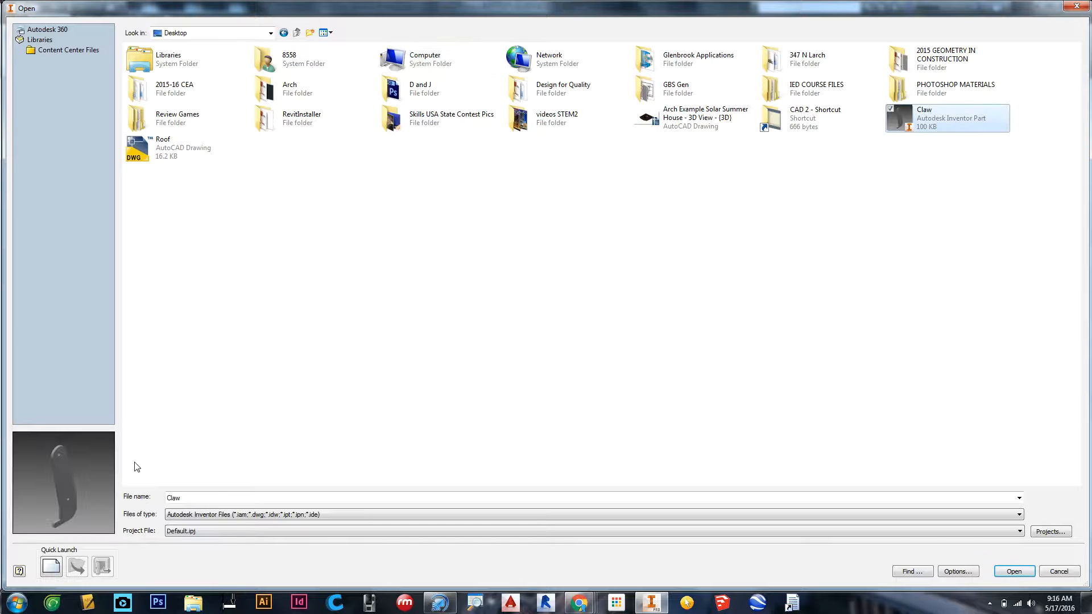
pyautogui.click(1025, 573)
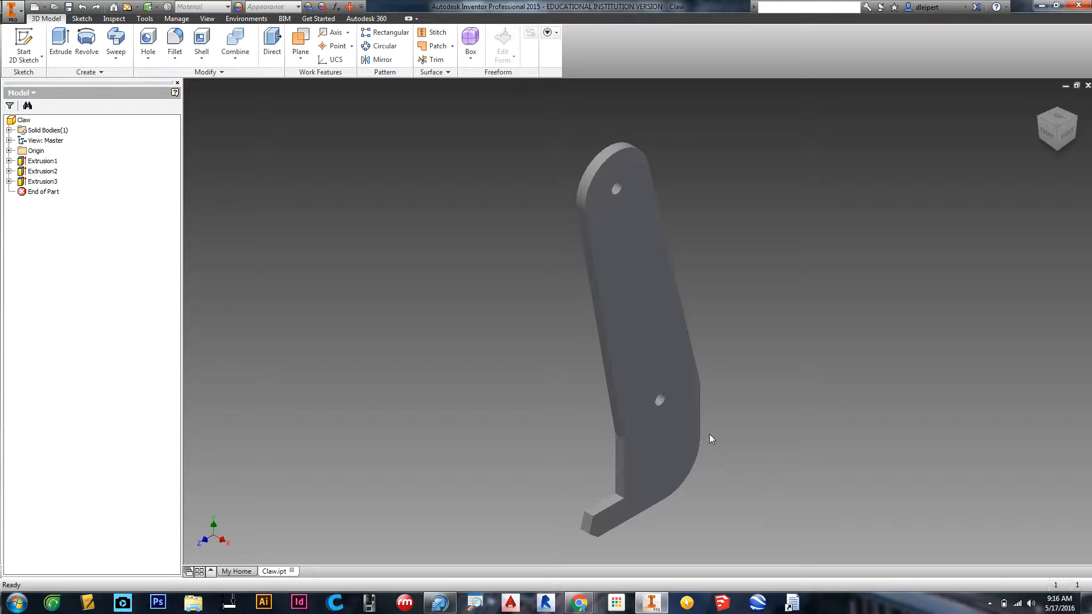
# - Examine the claw part's flat face, thin edge and two holes from several angles
pyautogui.keyDown('shift'); pyautogui.moveTo(717, 401); pyautogui.dragTo(729, 389, button='middle'); pyautogui.keyUp('shift')
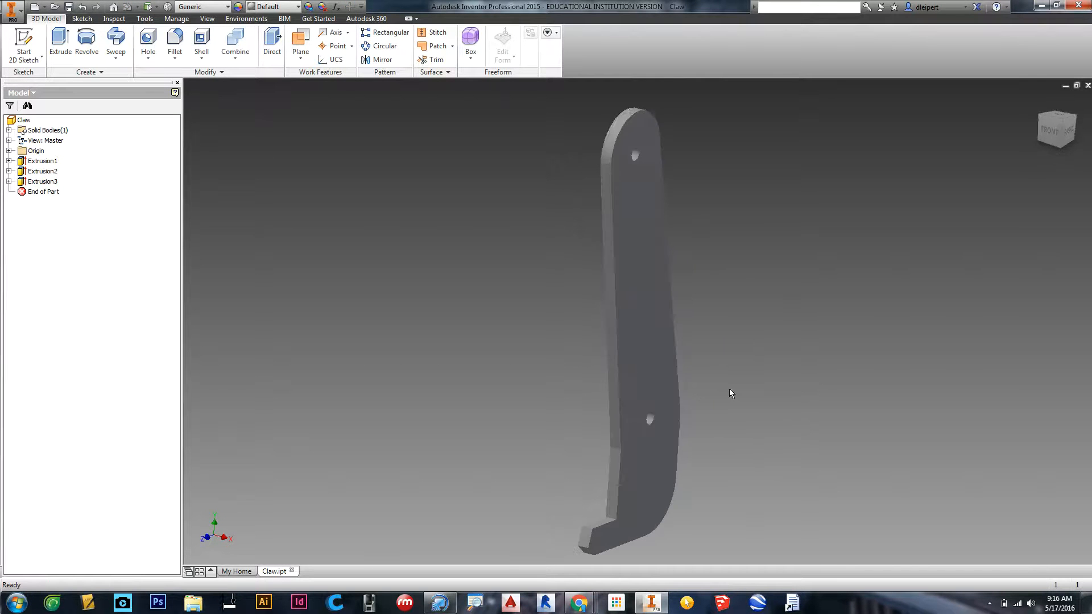
pyautogui.keyDown('shift'); pyautogui.moveTo(625, 193); pyautogui.dragTo(841, 261, button='middle'); pyautogui.keyUp('shift')
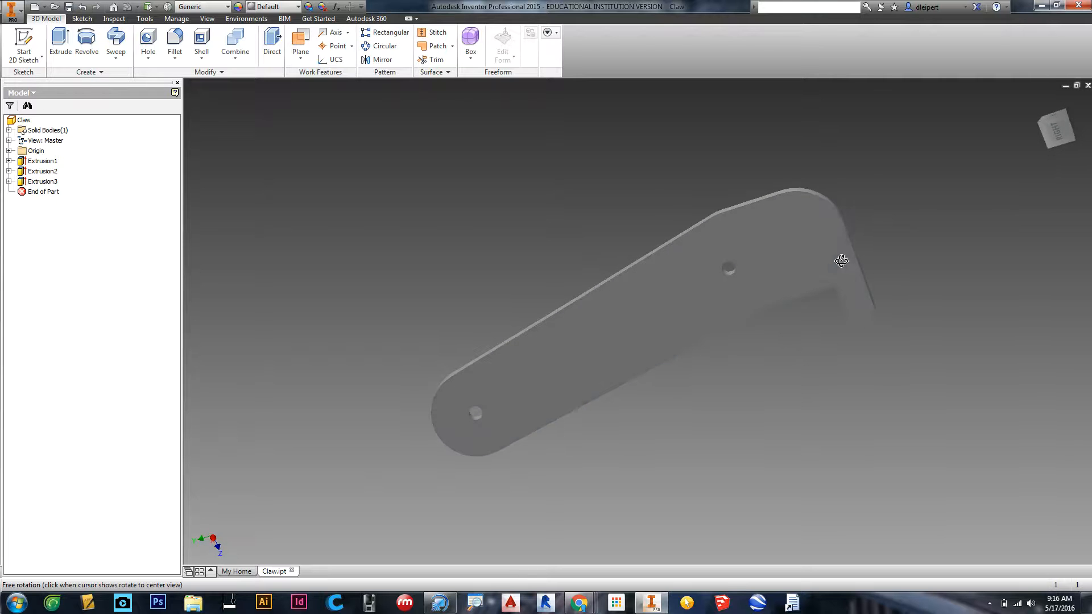
pyautogui.click(1051, 110)
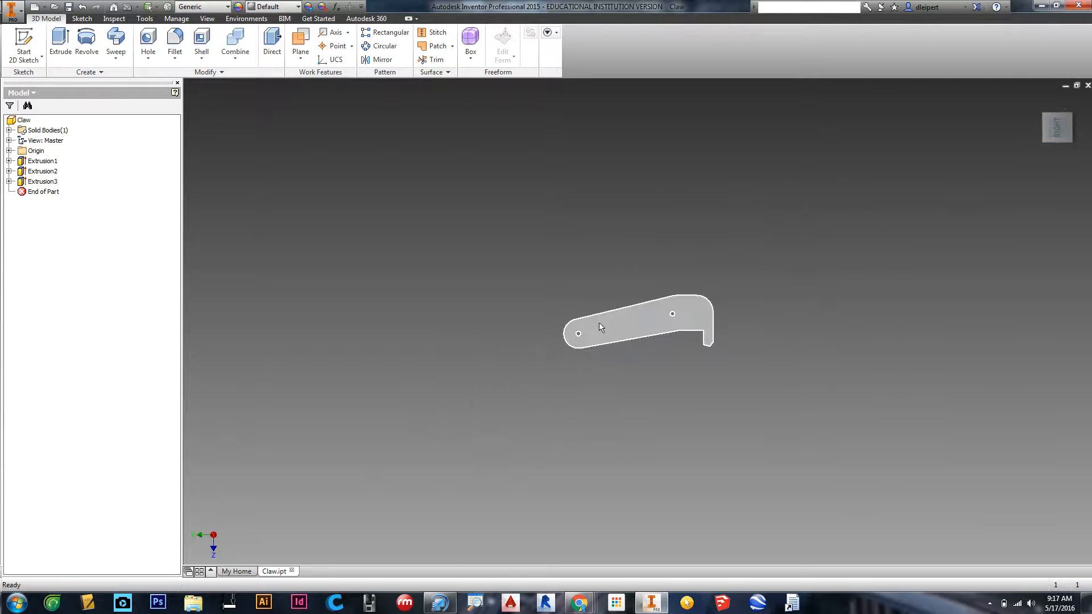
pyautogui.scroll(6, 642, 332)
pyautogui.scroll(-4, 643, 332)
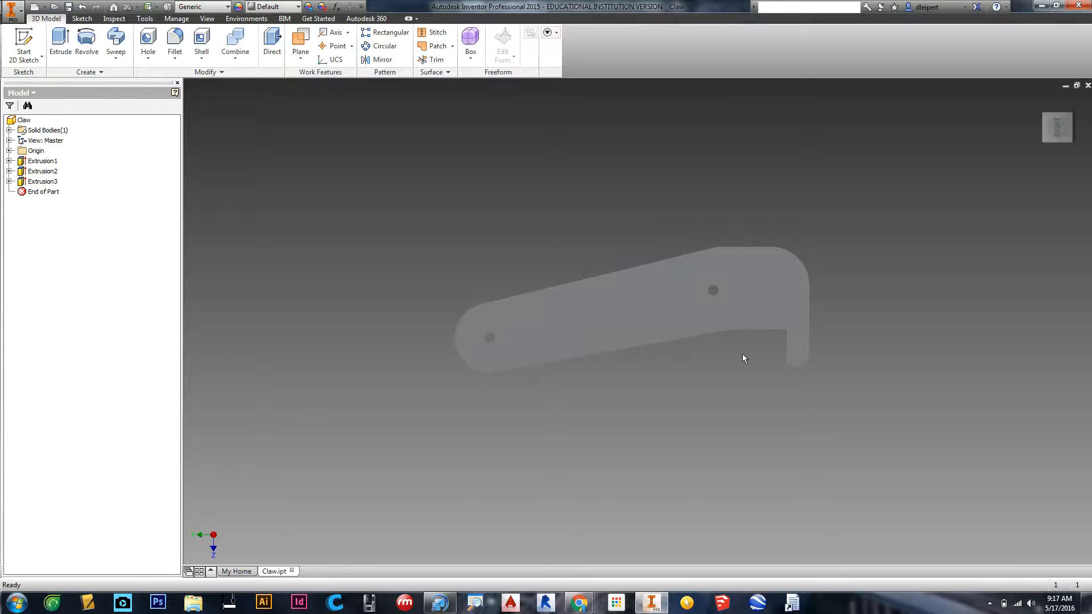
pyautogui.keyDown('shift'); pyautogui.moveTo(752, 345); pyautogui.dragTo(799, 276, button='middle'); pyautogui.keyUp('shift')
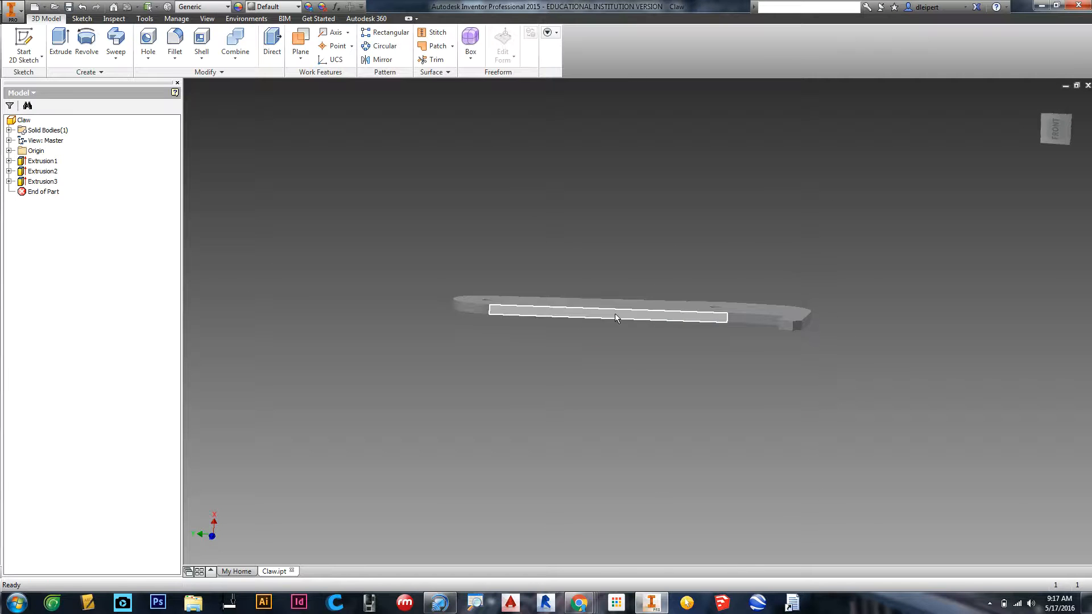
pyautogui.keyDown('shift'); pyautogui.moveTo(620, 293); pyautogui.dragTo(627, 311, button='middle'); pyautogui.keyUp('shift')
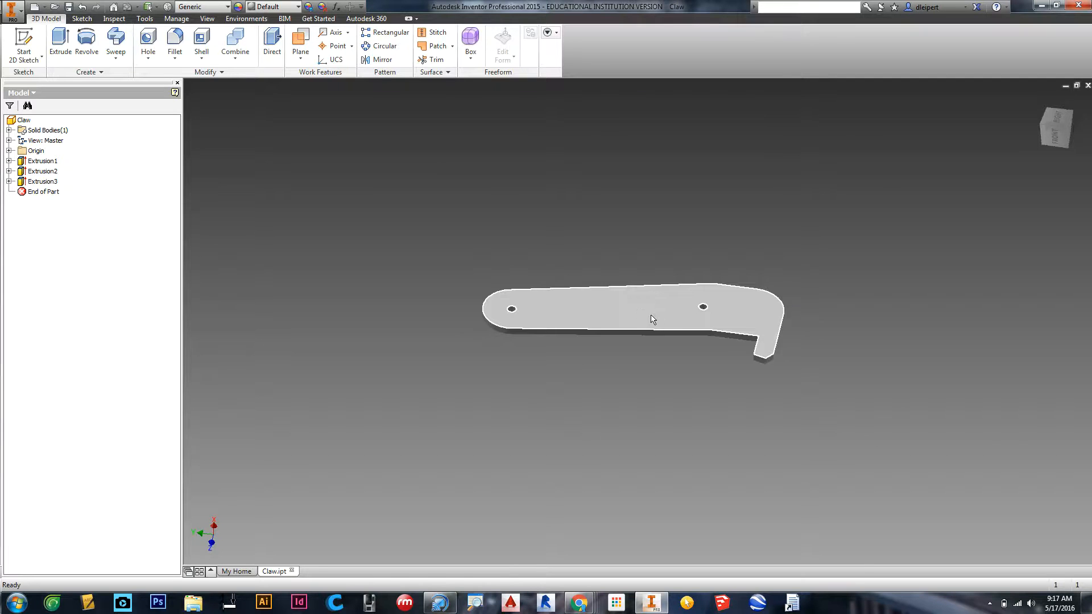
pyautogui.scroll(5, 651, 314)
pyautogui.scroll(-3, 651, 313)
pyautogui.moveTo(650, 336)
pyautogui.keyDown('shift'); pyautogui.mouseDown(button='middle')
pyautogui.moveTo(654, 319)
pyautogui.moveTo(646, 327)
pyautogui.moveTo(656, 333)
pyautogui.mouseUp(button='middle'); pyautogui.keyUp('shift')
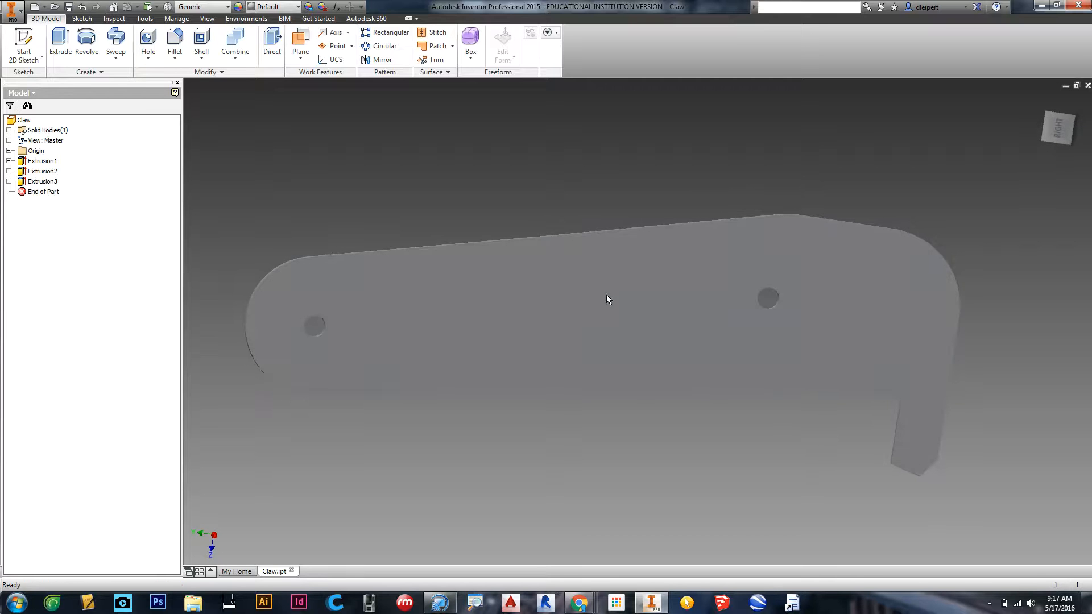
# - Create a new drawing file
pyautogui.click(21, 12)
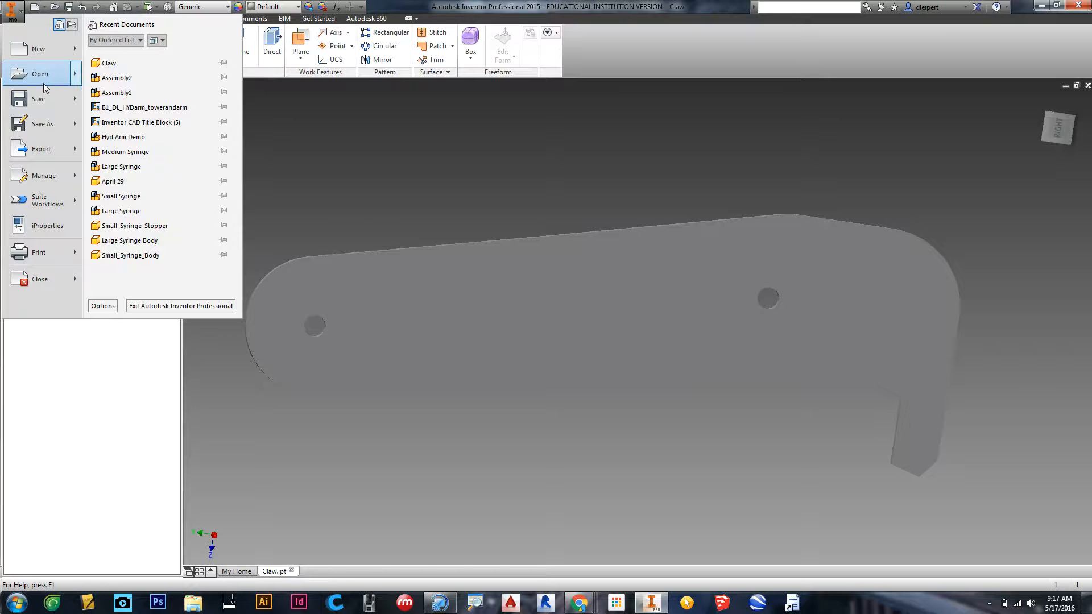
pyautogui.moveTo(43, 53)
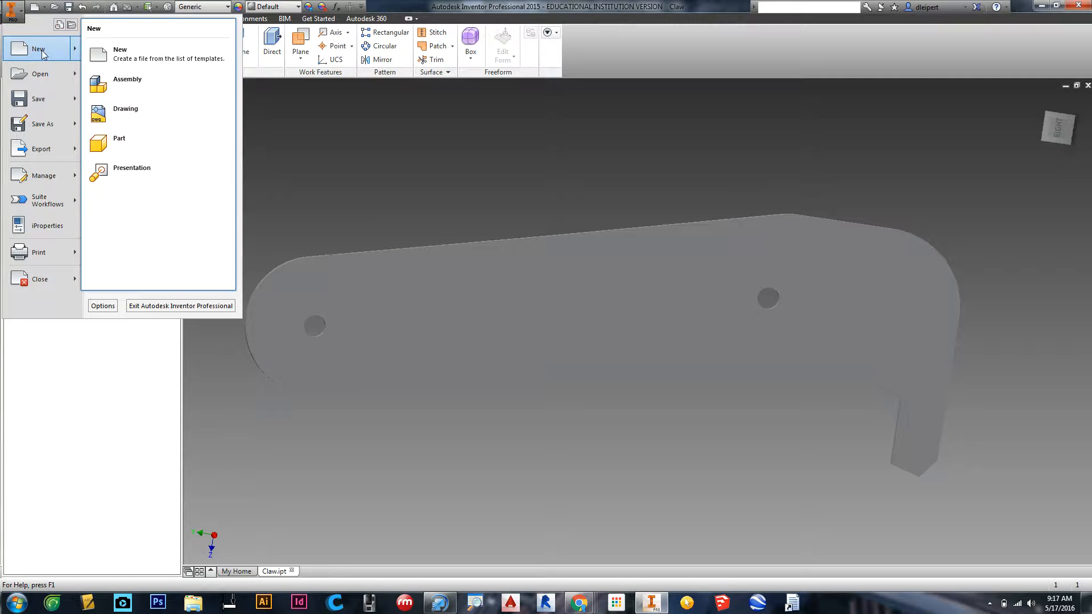
pyautogui.click(129, 108)
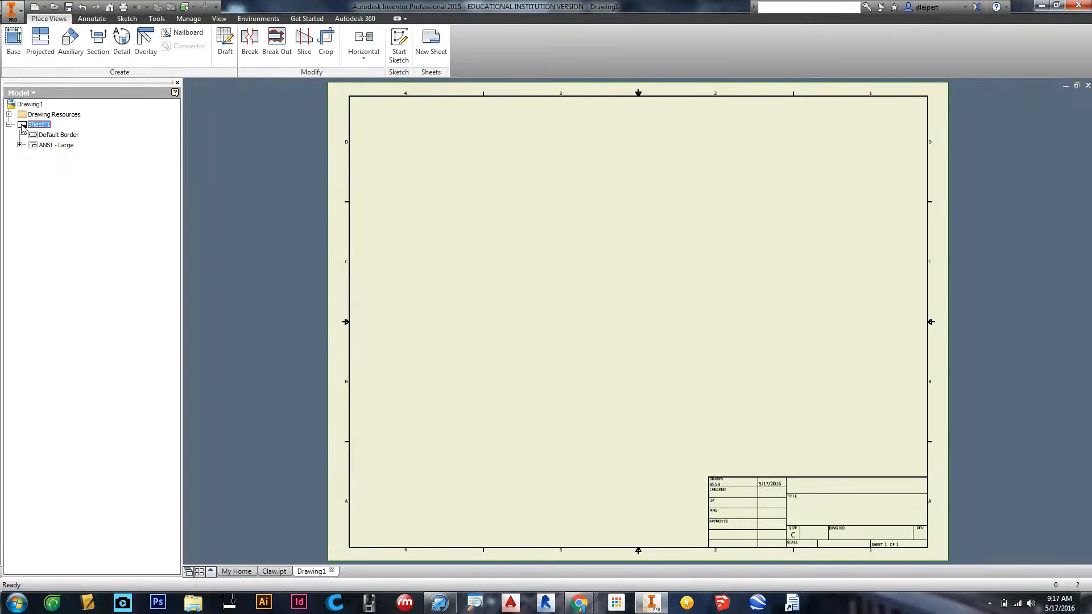
# - Set the drawing sheet to Custom Size (inches) with a height of 11.8 and a width of 17.8
pyautogui.rightClick(22, 125)
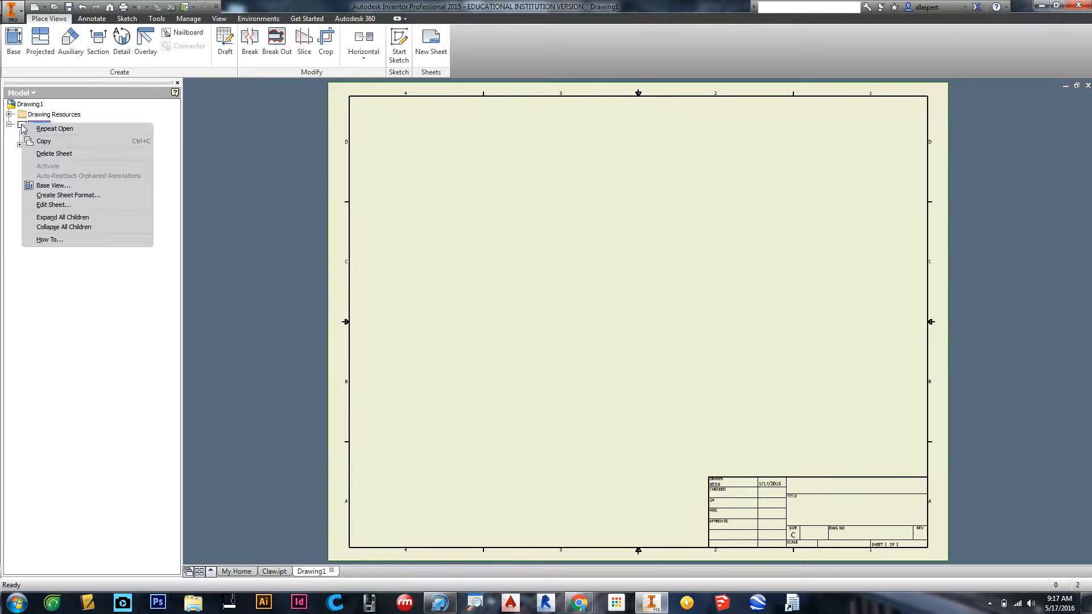
pyautogui.click(45, 205)
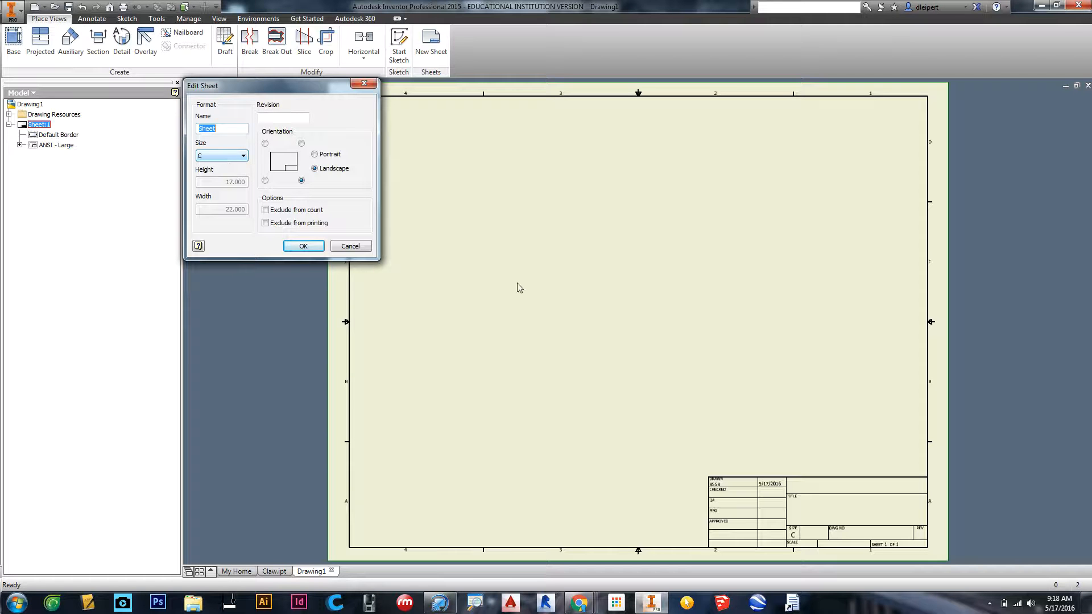
pyautogui.click(230, 156)
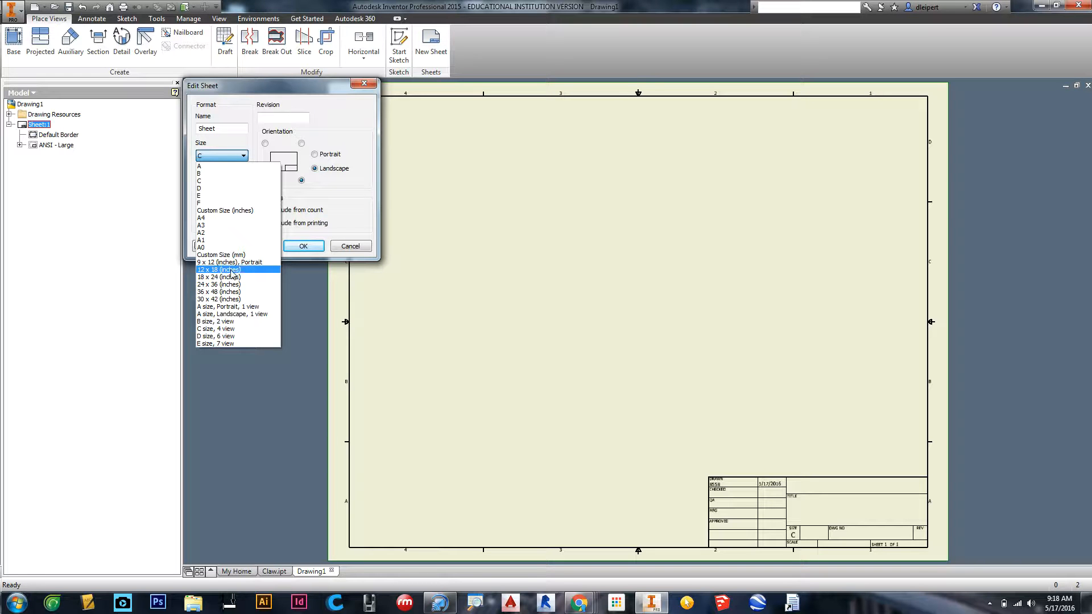
pyautogui.click(234, 210)
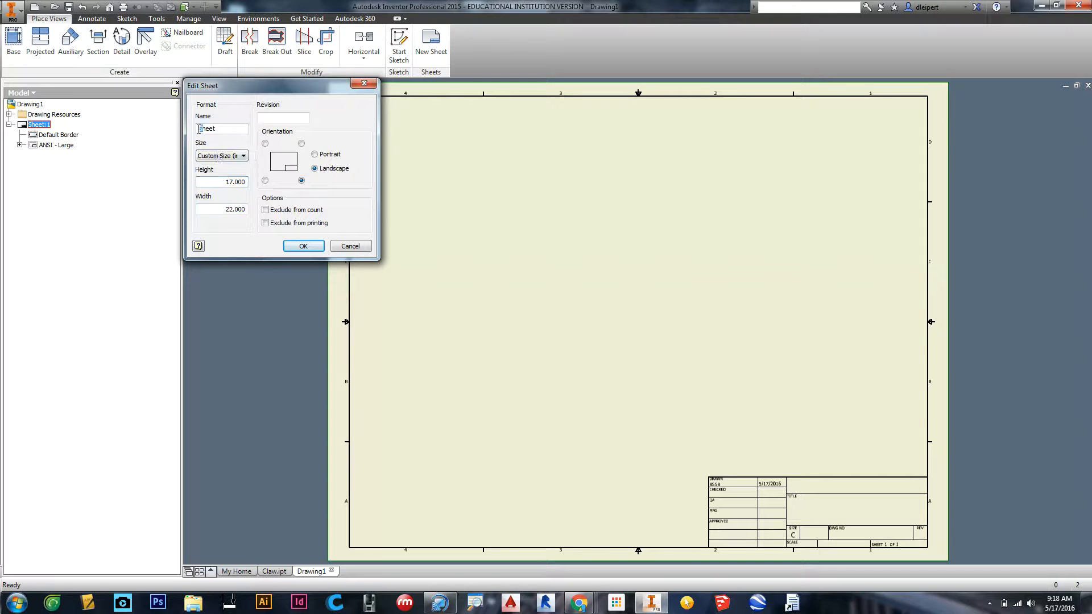
pyautogui.doubleClick(234, 127)
pyautogui.write('Laser')
pyautogui.moveTo(226, 182); pyautogui.dragTo(242, 181)
pyautogui.write('11.8')
pyautogui.moveTo(222, 209); pyautogui.dragTo(249, 211)
pyautogui.write('17.8')
pyautogui.click(302, 247)
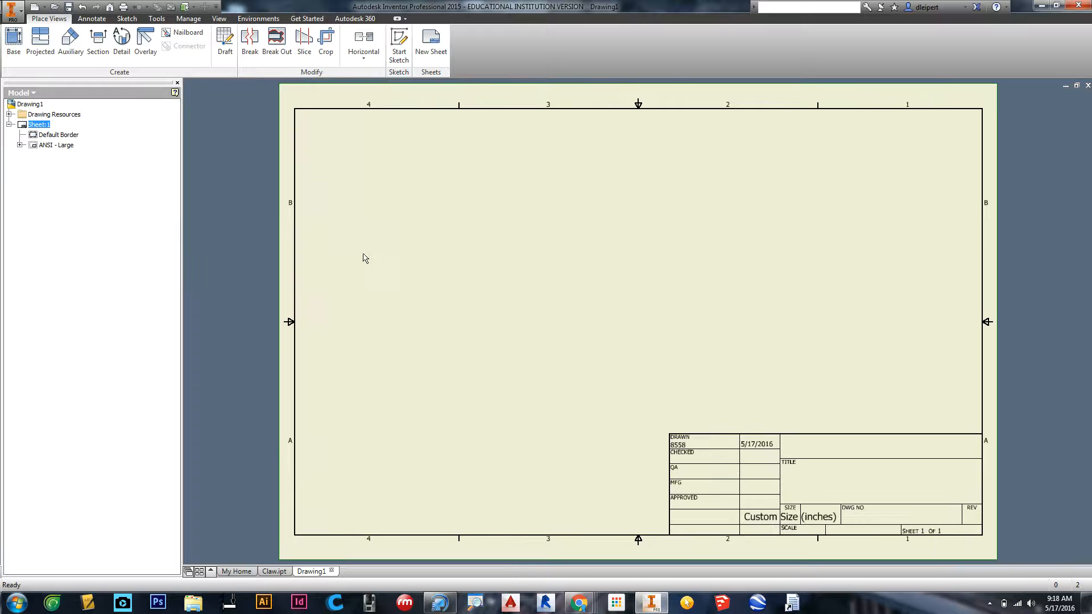
pyautogui.press('F2')
pyautogui.moveTo(735, 380)
pyautogui.mouseDown()
pyautogui.moveTo(808, 348)
pyautogui.moveTo(689, 380)
pyautogui.mouseUp()
pyautogui.scroll(-2, 689, 380)
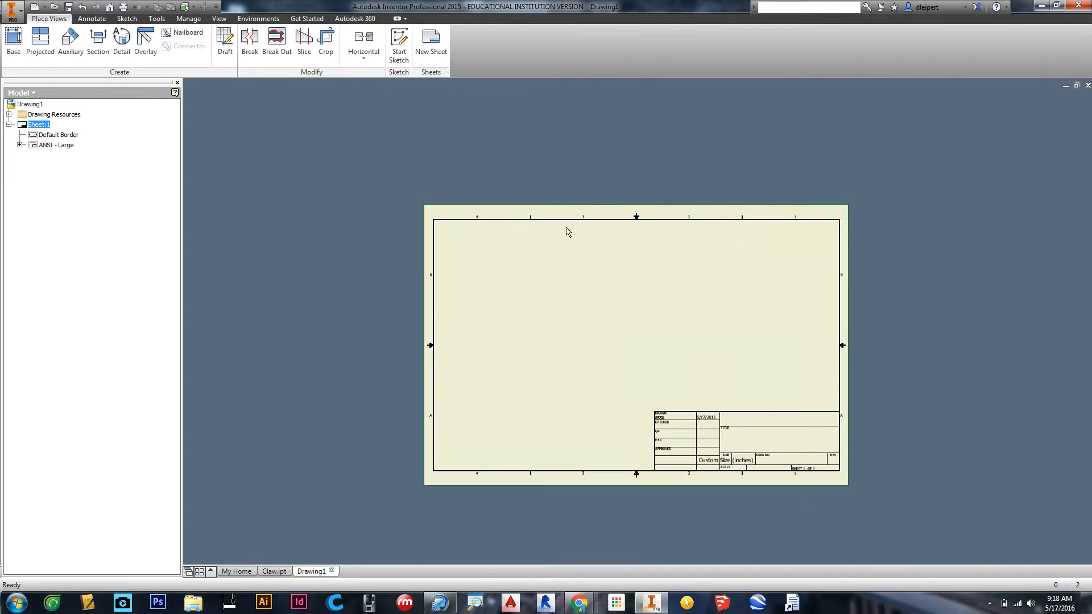
pyautogui.moveTo(631, 341); pyautogui.dragTo(608, 318)
pyautogui.moveTo(609, 319); pyautogui.dragTo(596, 313, button='middle')
pyautogui.scroll(4, 605, 318)
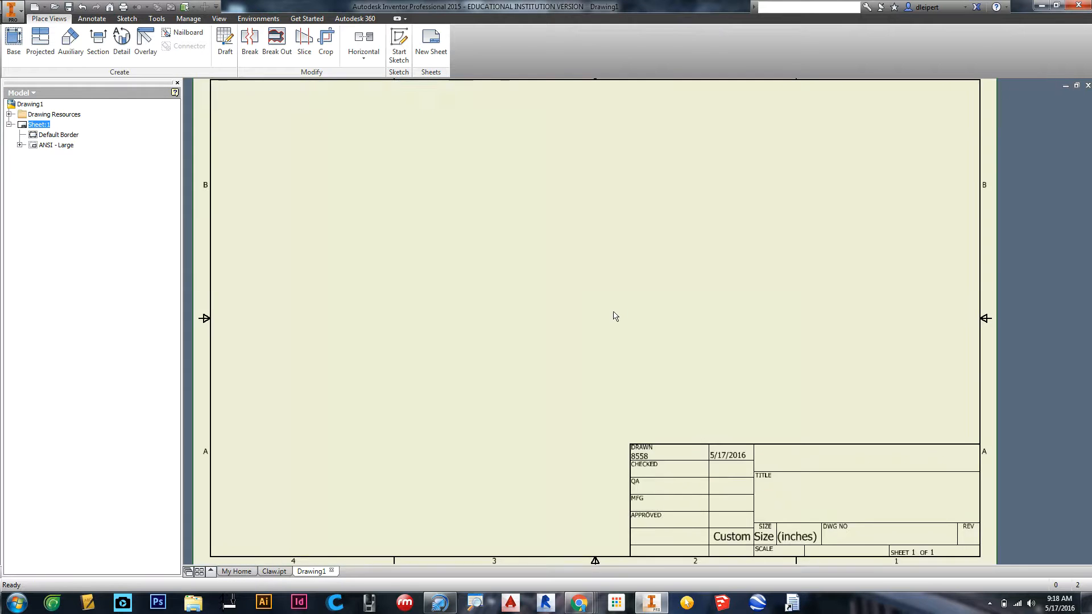
pyautogui.scroll(-3, 614, 315)
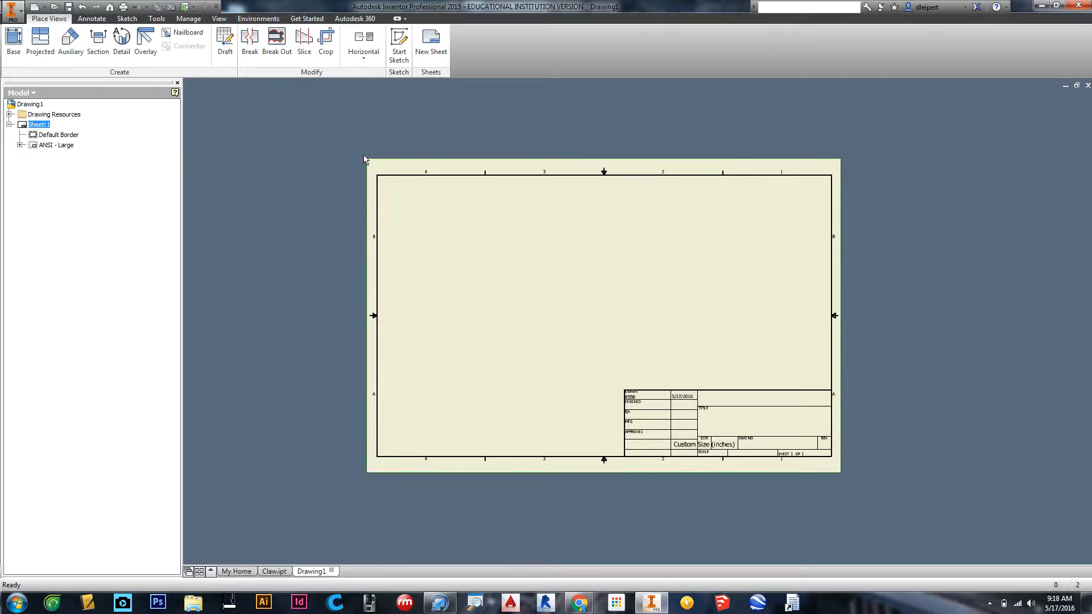
# - Delete the default border and the ANSI - Large title block from the sheet
pyautogui.click(32, 137)
pyautogui.rightClick(31, 136)
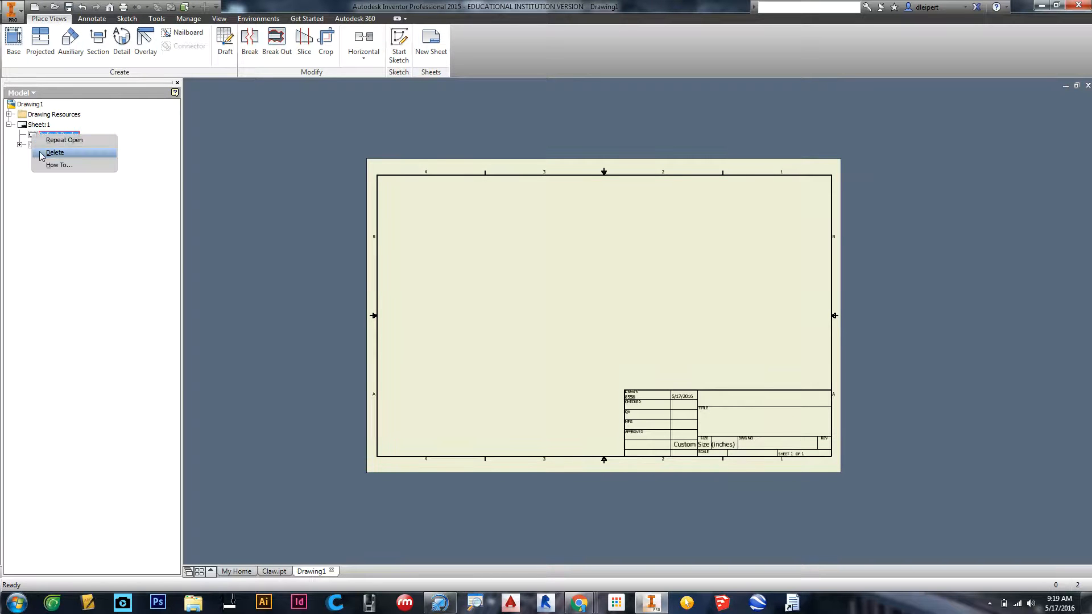
pyautogui.click(43, 152)
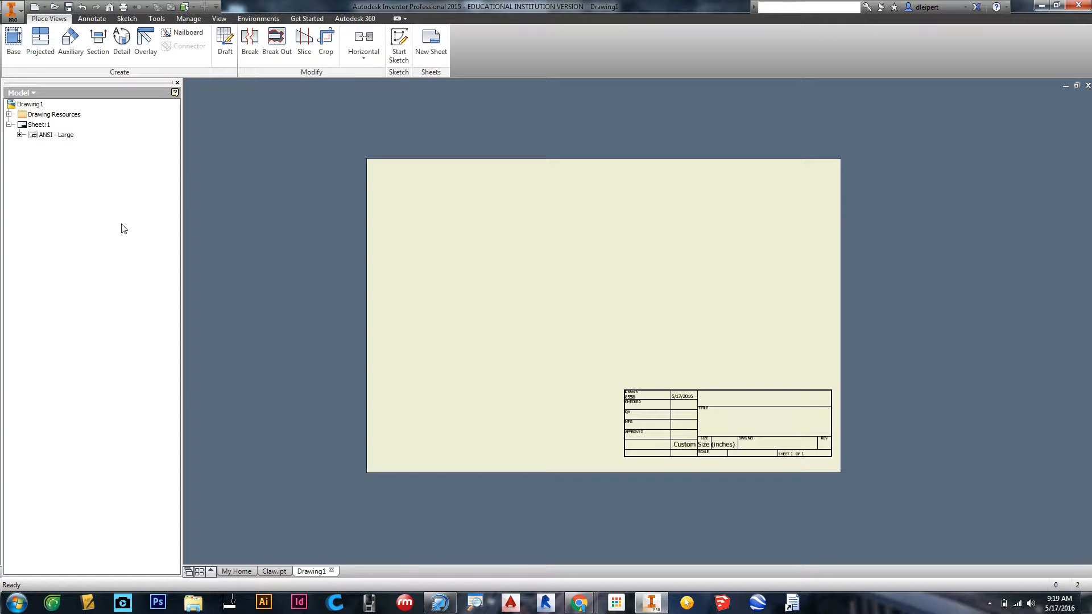
pyautogui.click(33, 137)
pyautogui.rightClick(32, 135)
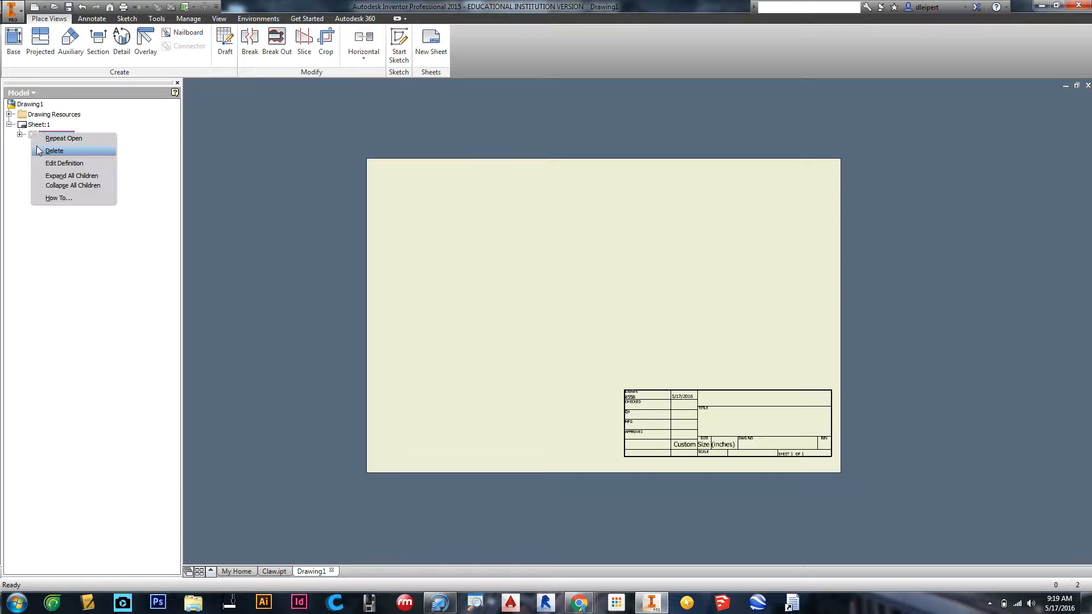
pyautogui.click(39, 150)
# - Start a base view on the empty sheet using the Claw.ipt part file from the Desktop
pyautogui.scroll(-3, 566, 351)
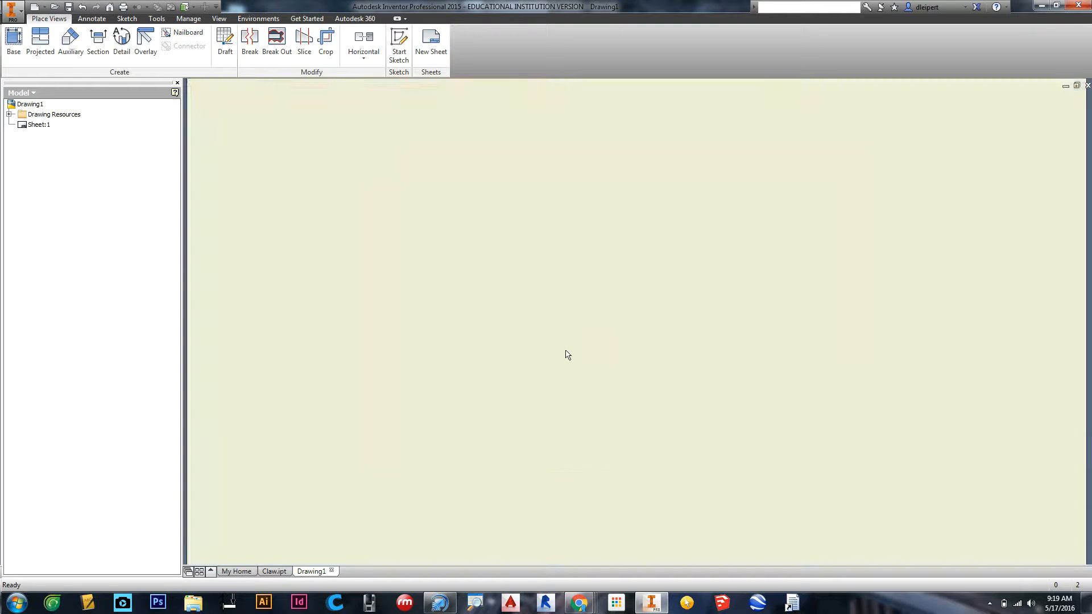
pyautogui.scroll(3, 570, 354)
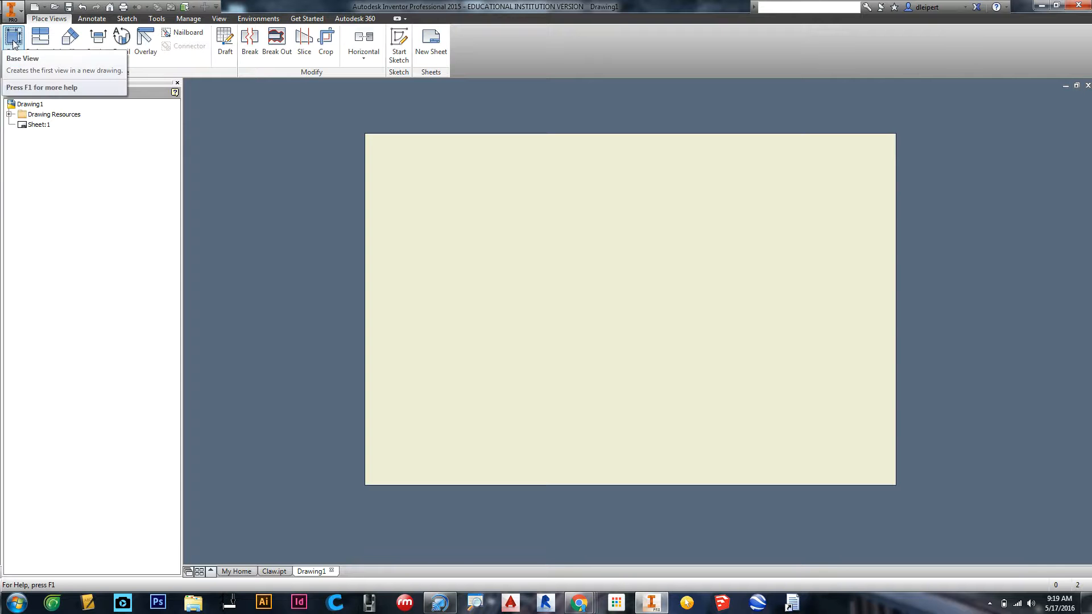
pyautogui.click(13, 44)
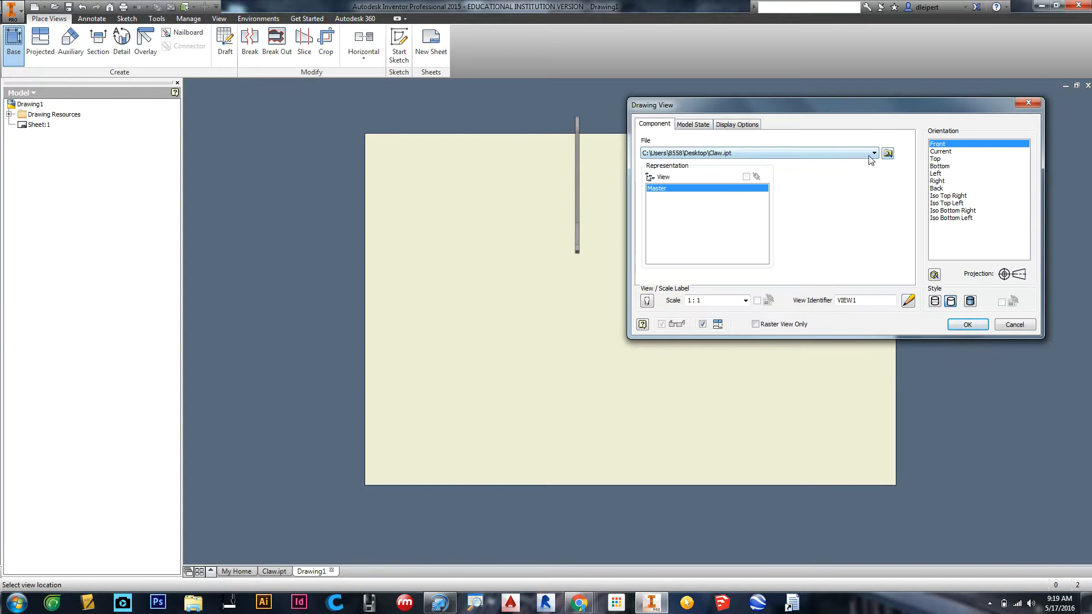
pyautogui.click(888, 153)
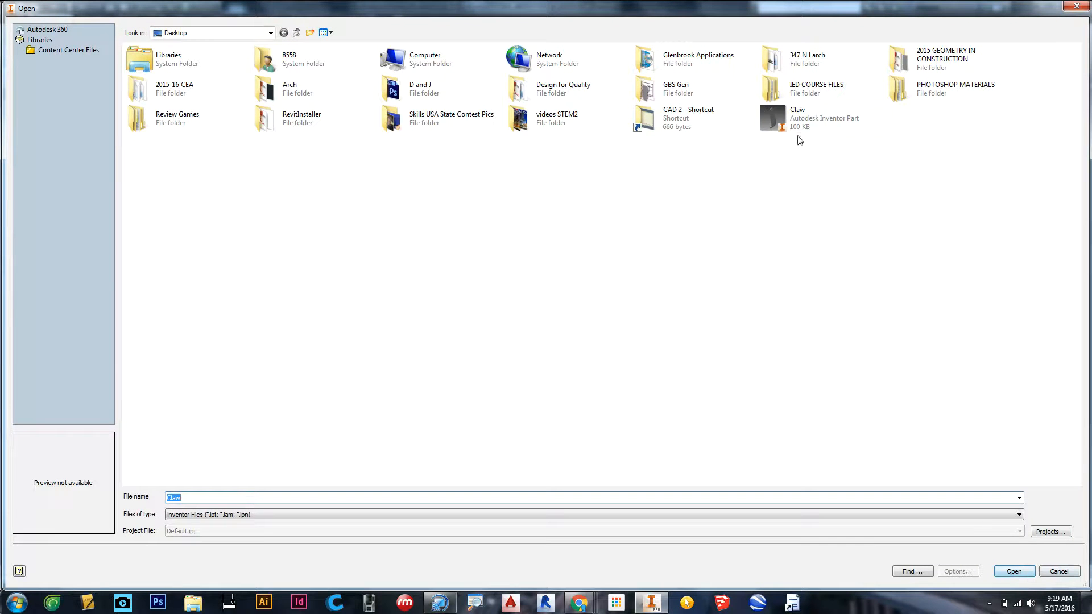
pyautogui.click(1015, 572)
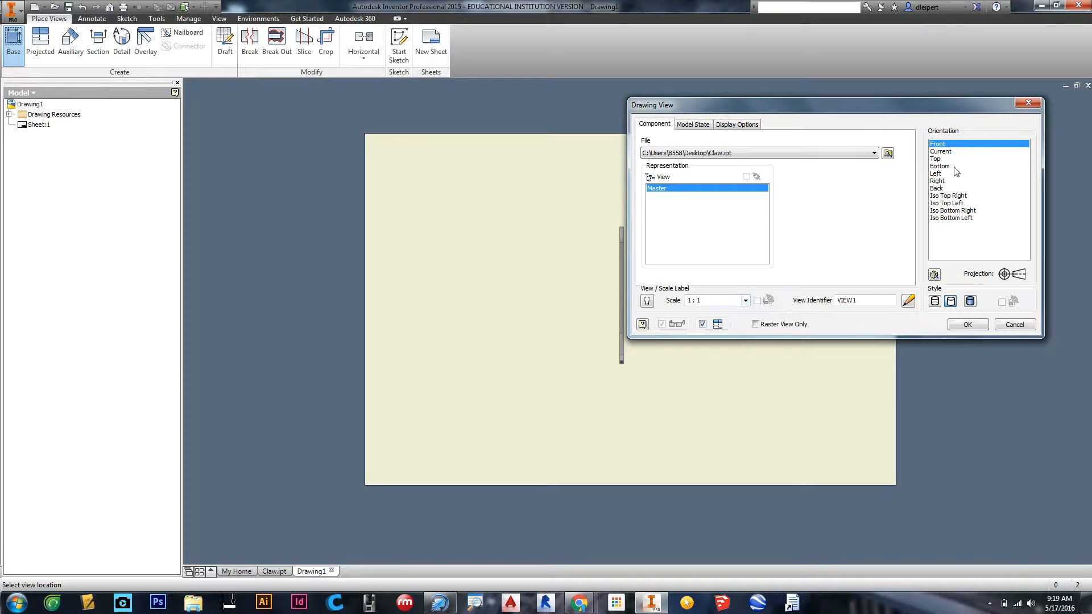
# - Compare the view orientations and place the Left view of the claw at 1:1 near the sheet's upper-left corner, without any projected views
pyautogui.click(946, 152)
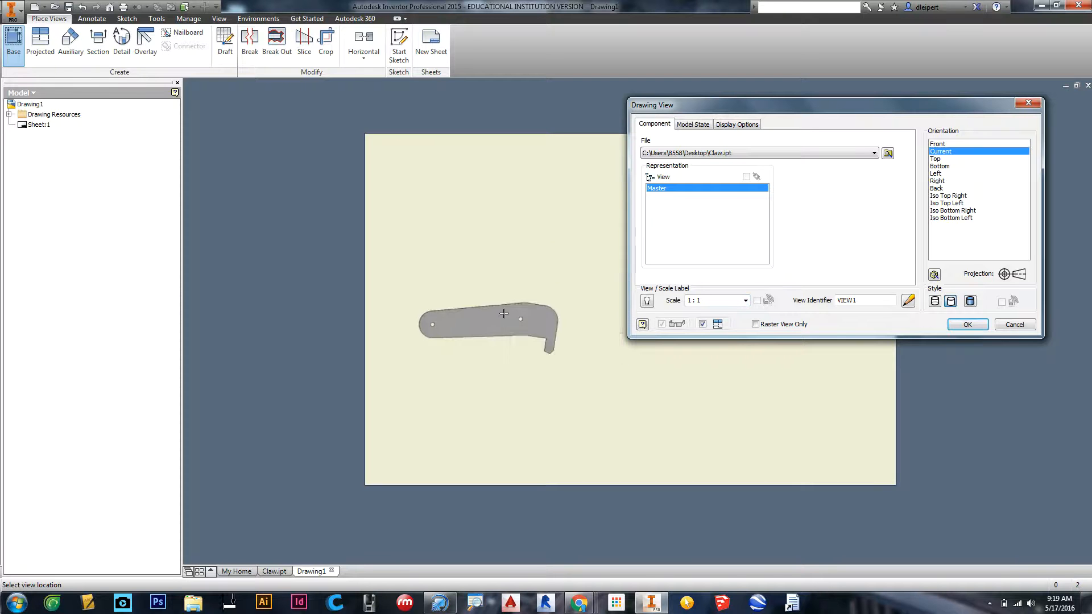
pyautogui.click(934, 159)
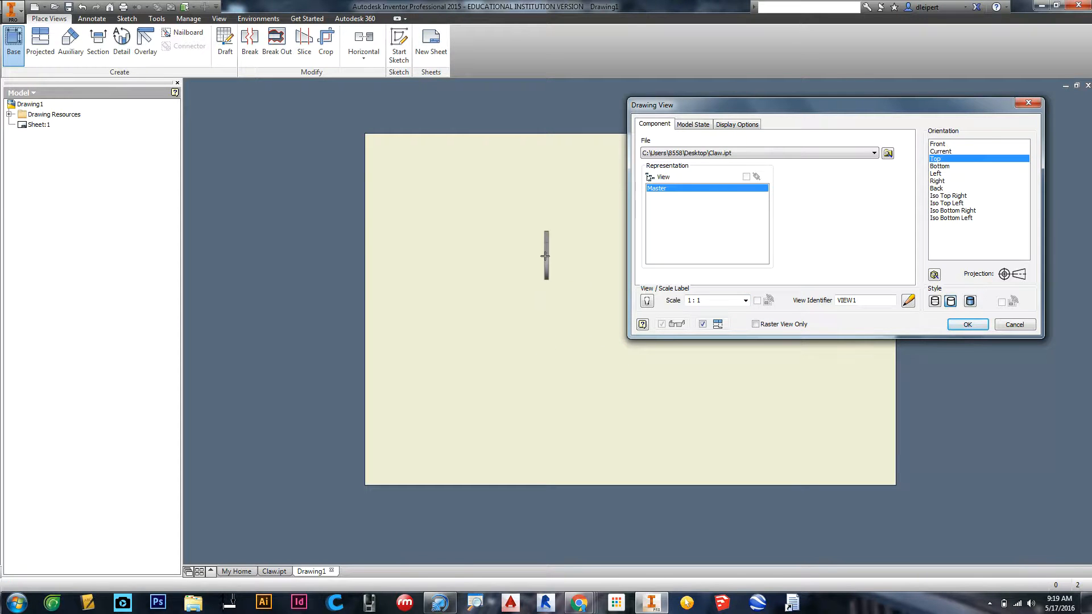
pyautogui.click(936, 166)
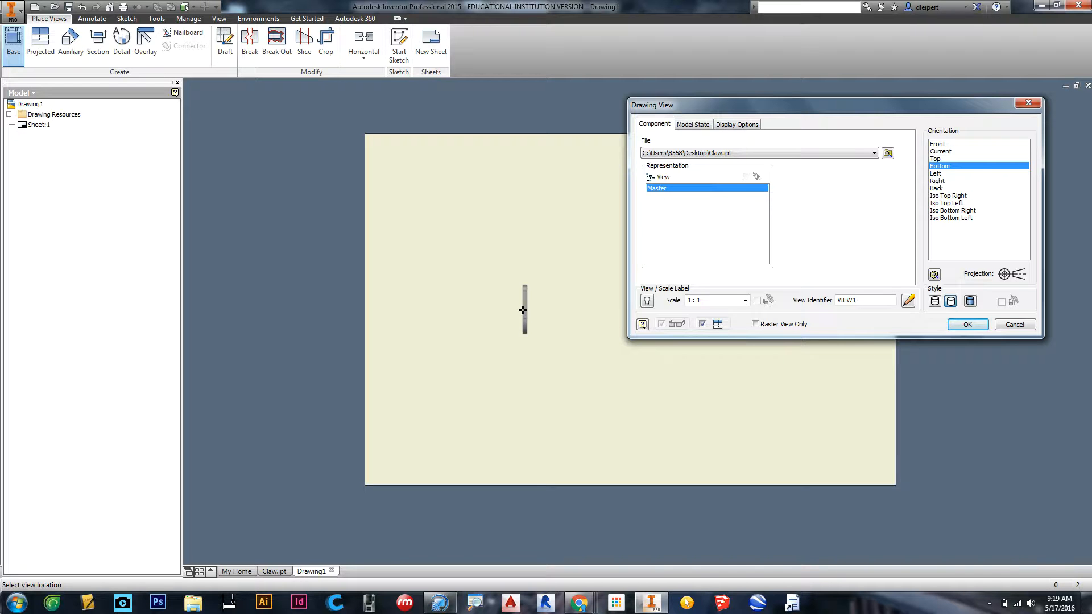
pyautogui.click(940, 173)
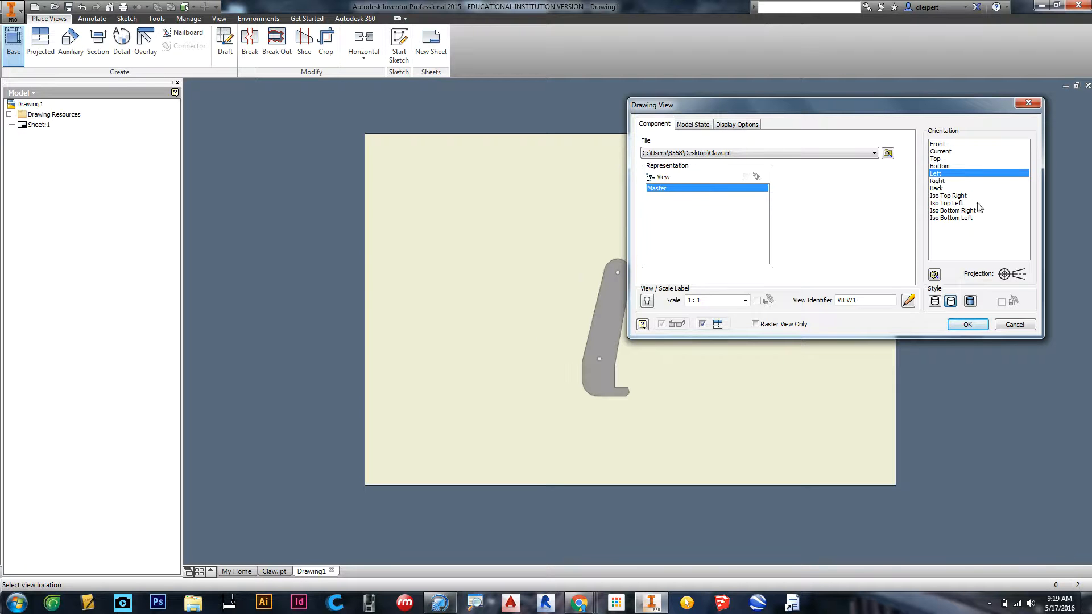
pyautogui.click(937, 181)
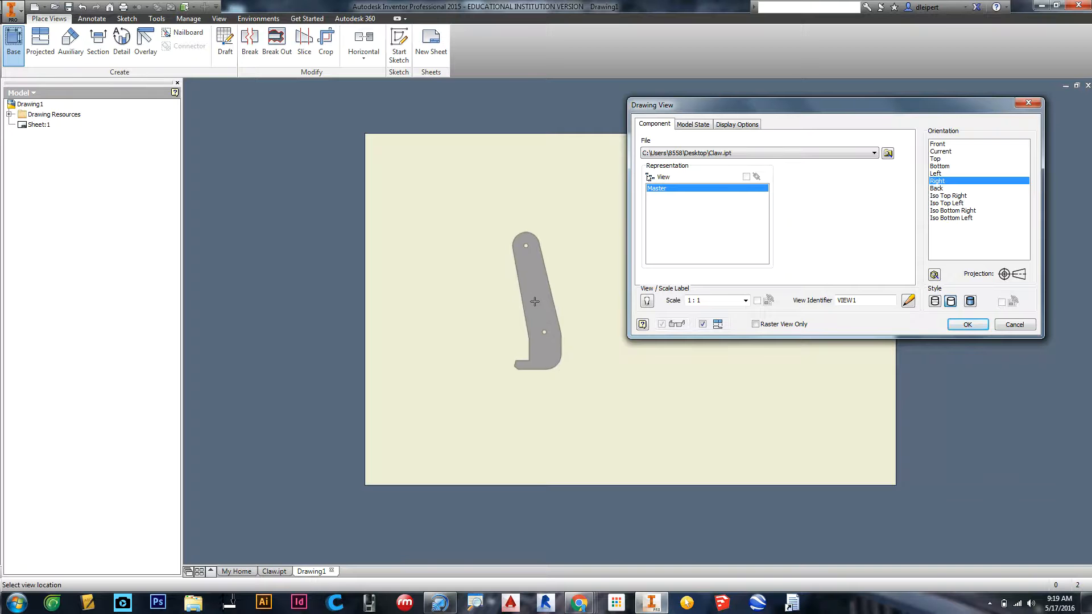
pyautogui.click(941, 174)
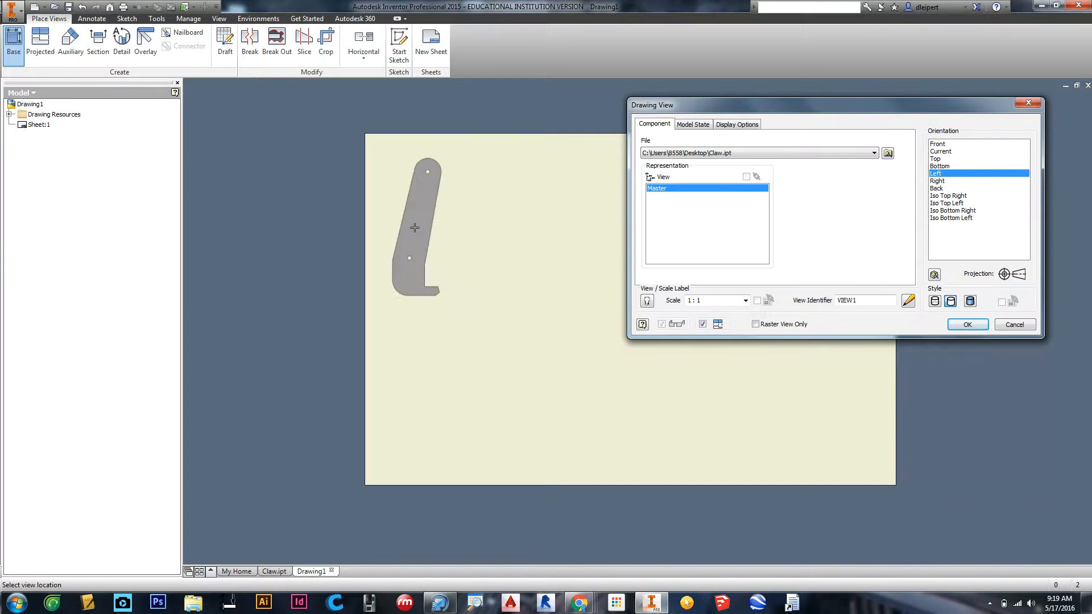
pyautogui.click(416, 220)
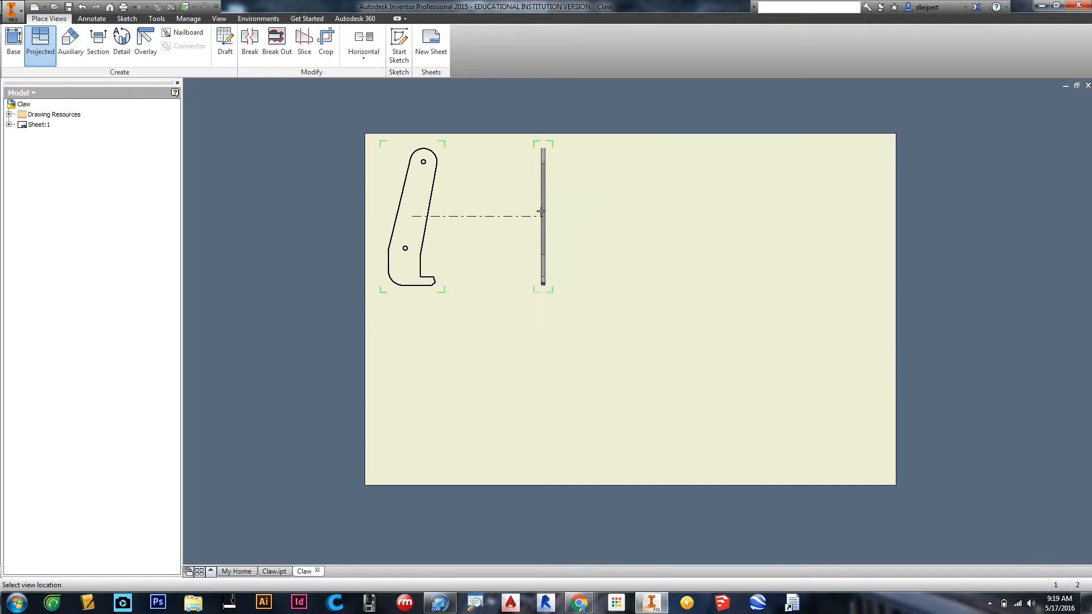
pyautogui.rightClick(538, 216)
pyautogui.click(585, 217)
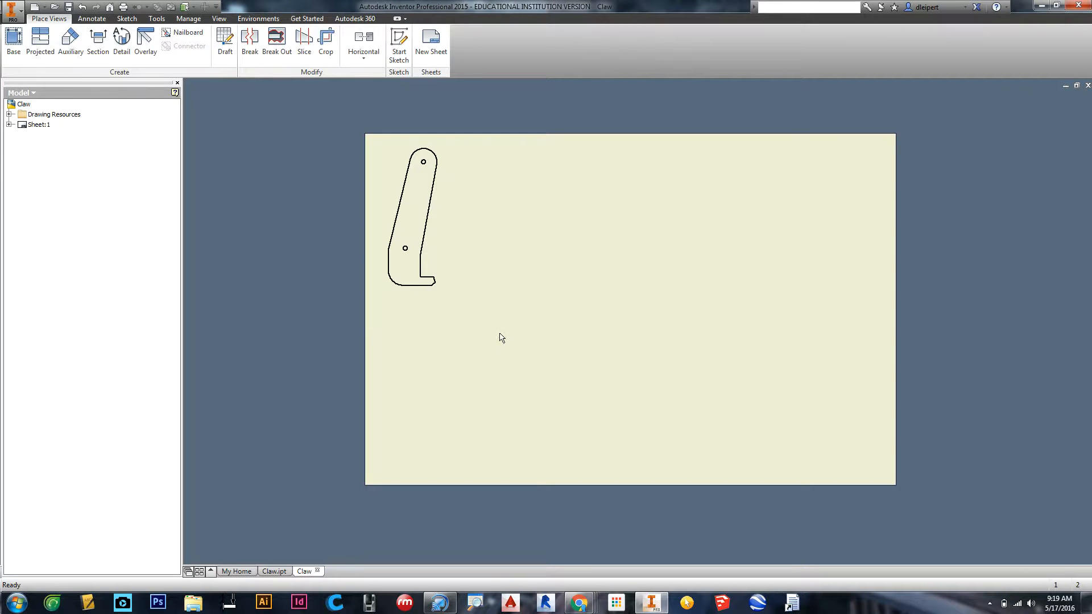
# - Inspect the placed claw view and review its component, model state and display options
pyautogui.scroll(5, 438, 216)
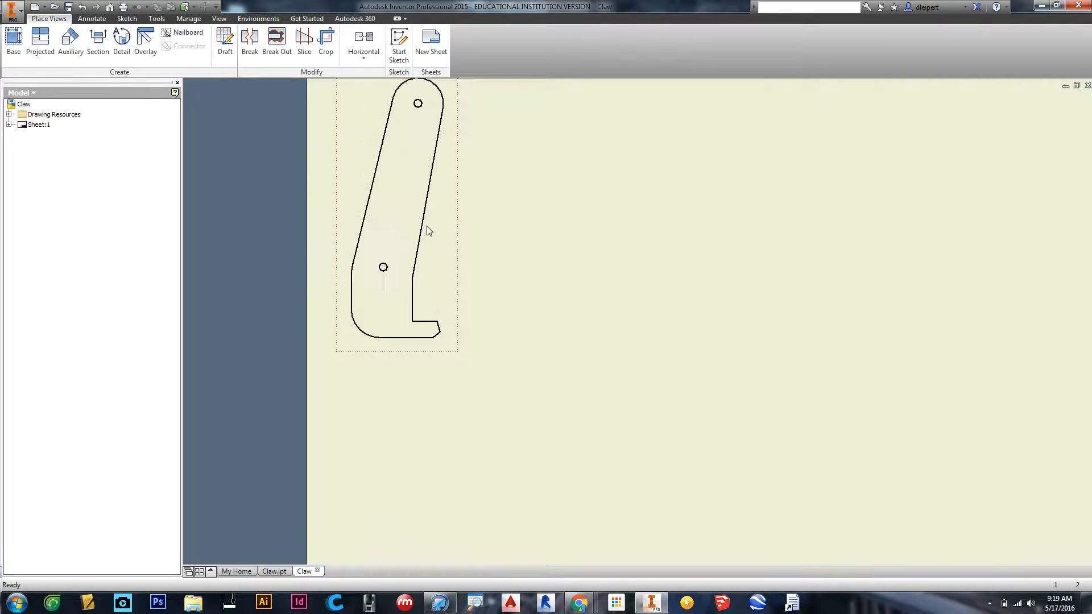
pyautogui.scroll(-5, 427, 227)
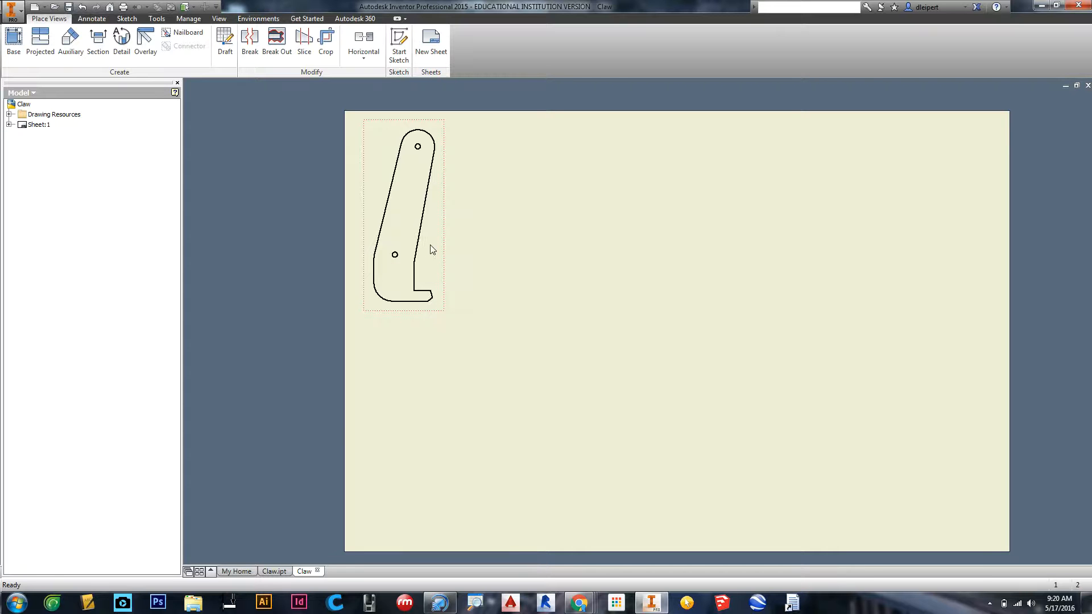
pyautogui.moveTo(480, 239); pyautogui.dragTo(514, 273, button='middle')
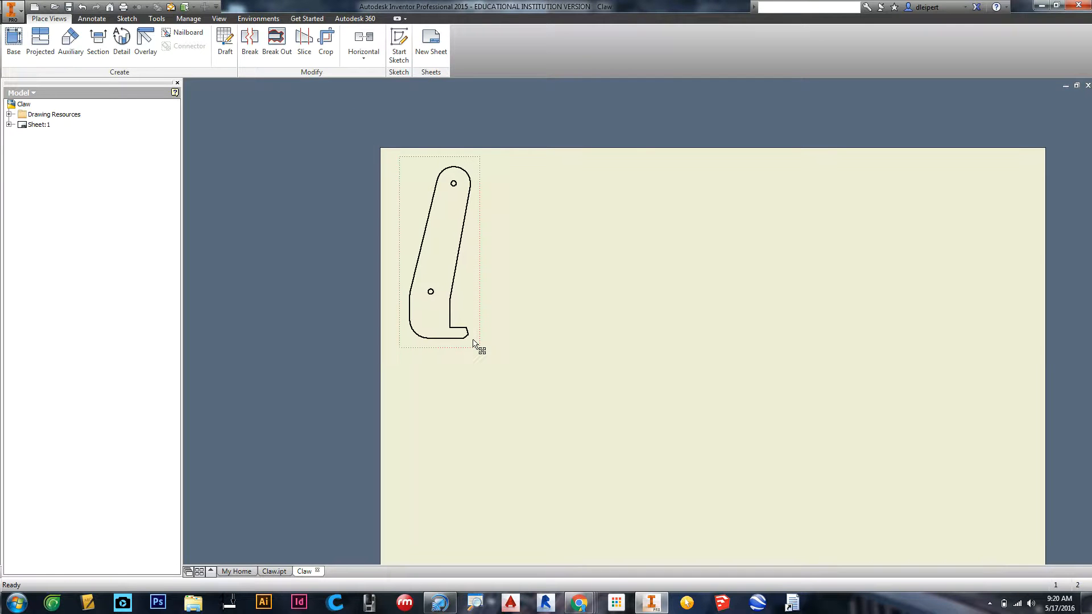
pyautogui.doubleClick(473, 341)
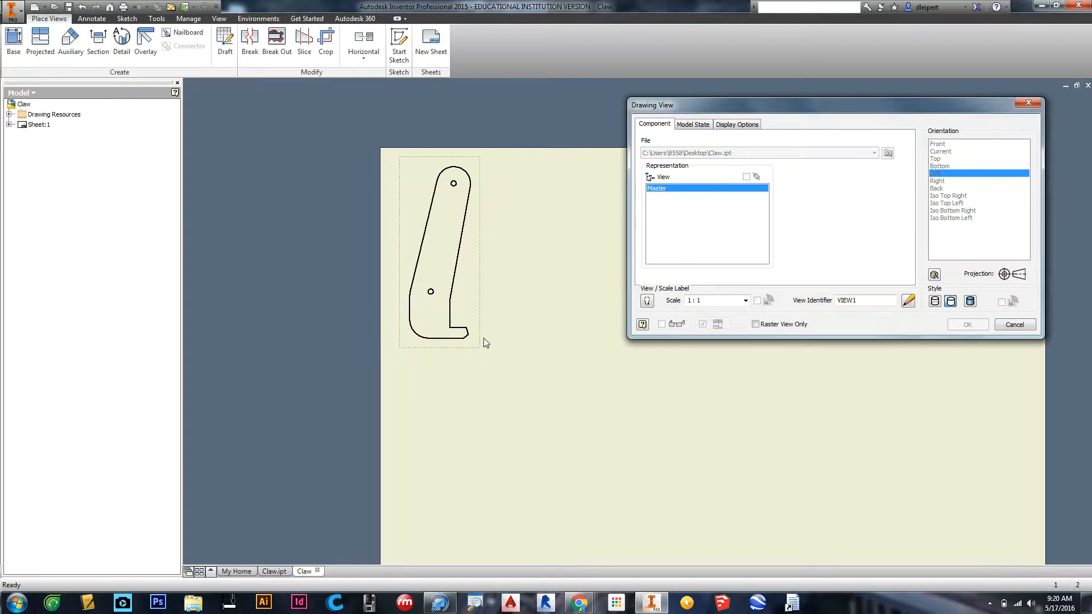
pyautogui.click(696, 126)
pyautogui.click(740, 127)
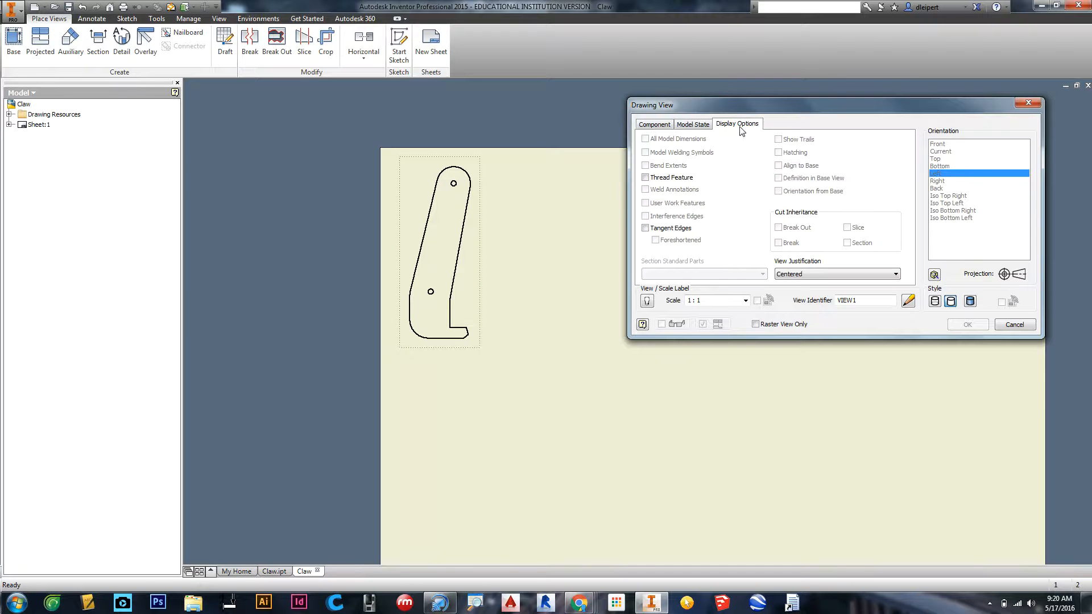
pyautogui.click(646, 125)
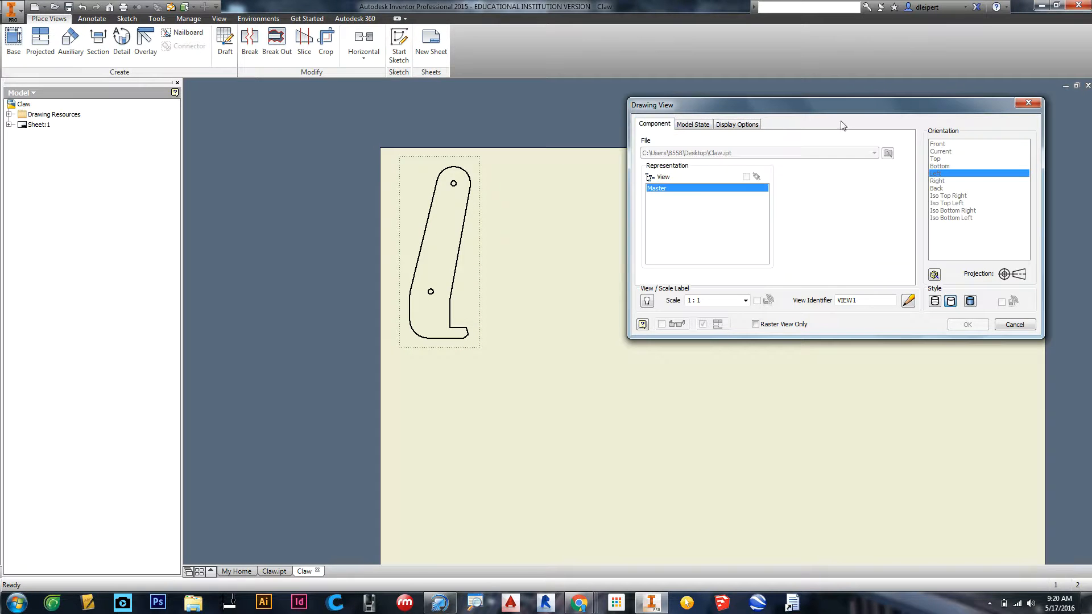
pyautogui.click(1029, 102)
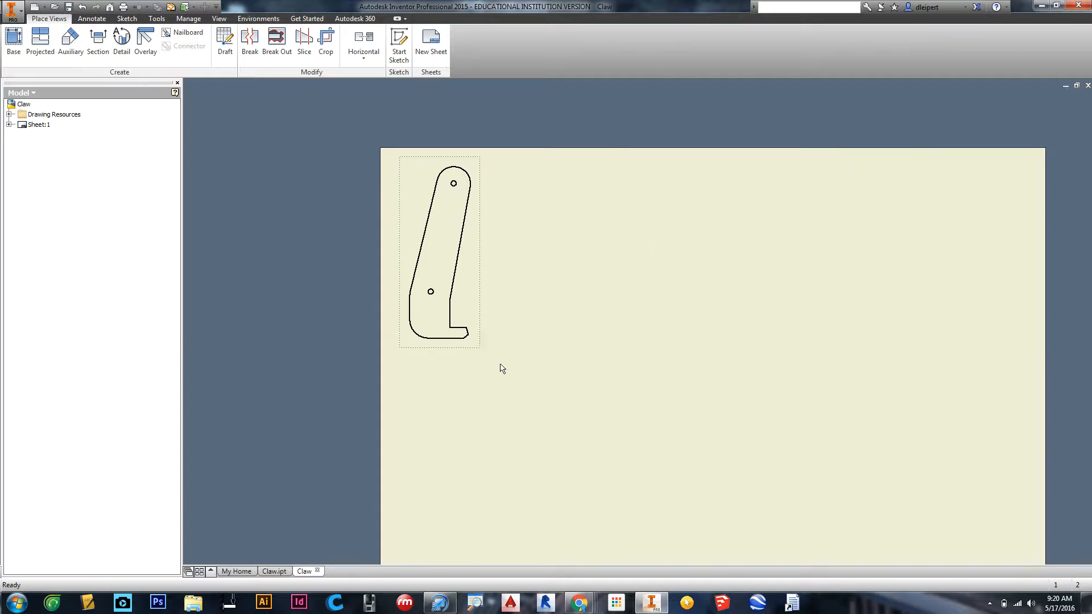
pyautogui.moveTo(501, 364); pyautogui.dragTo(386, 153)
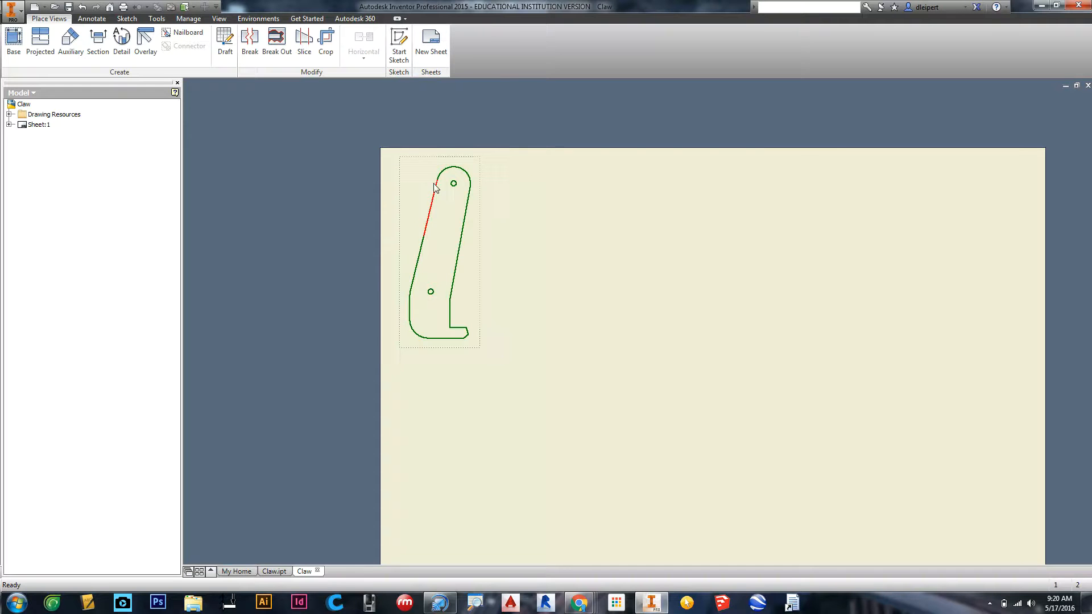
pyautogui.rightClick(438, 188)
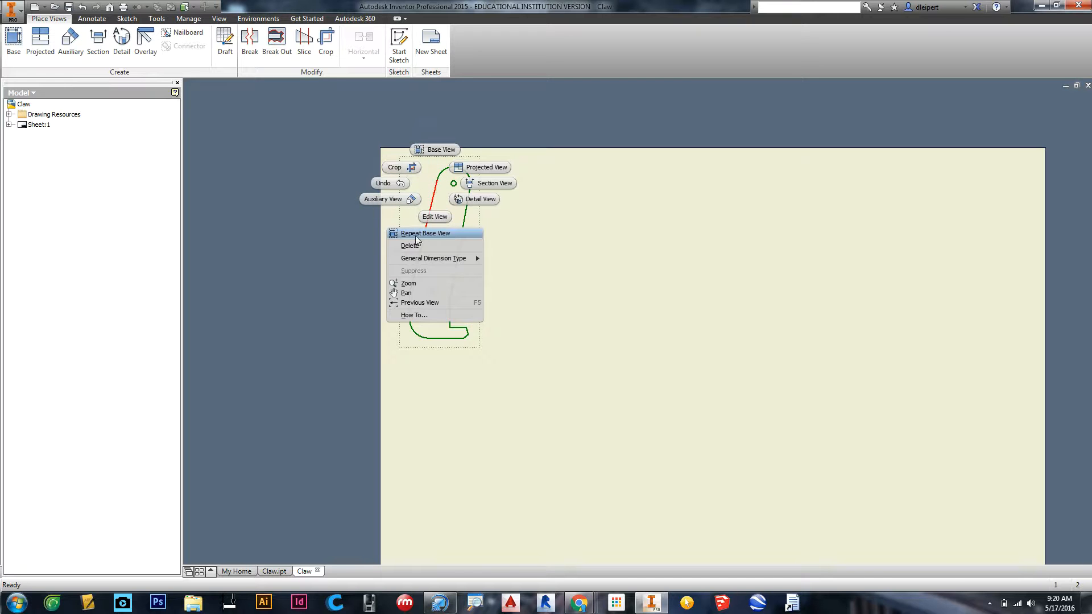
pyautogui.moveTo(465, 263)
pyautogui.click(289, 163)
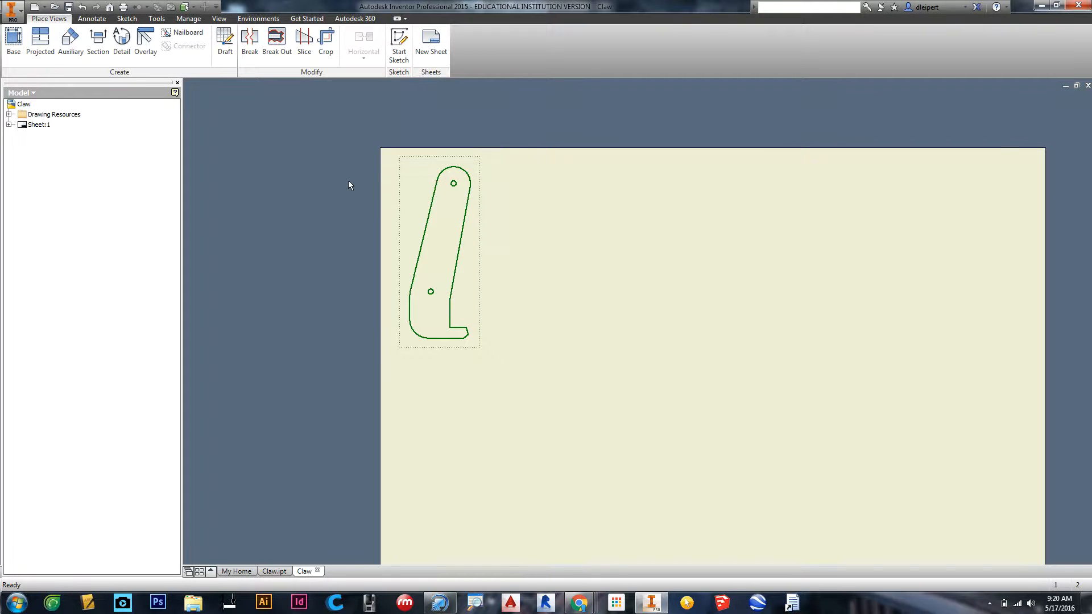
pyautogui.rightClick(430, 211)
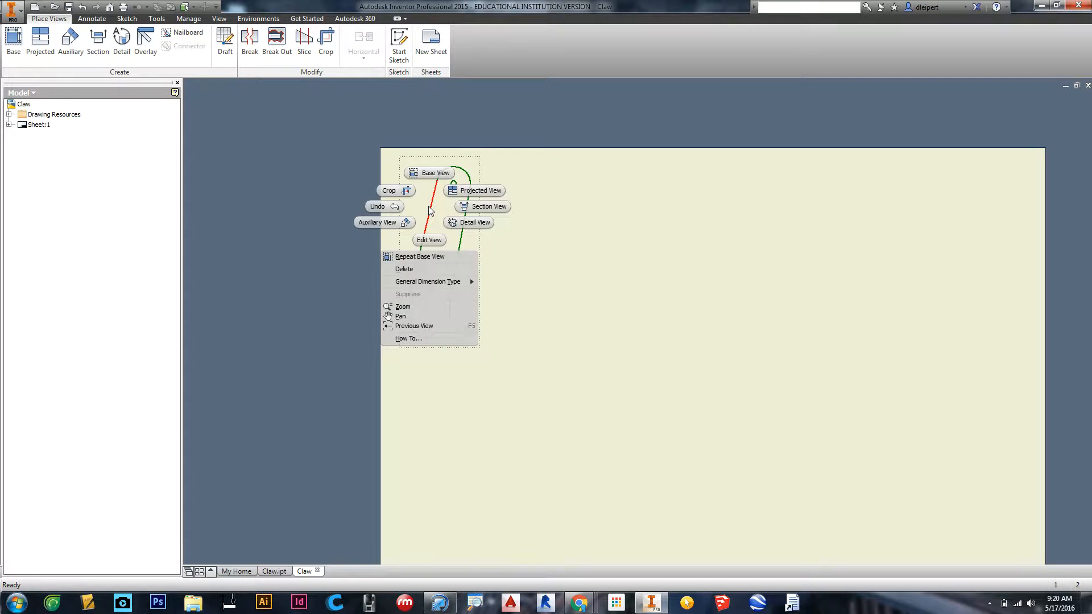
pyautogui.click(508, 247)
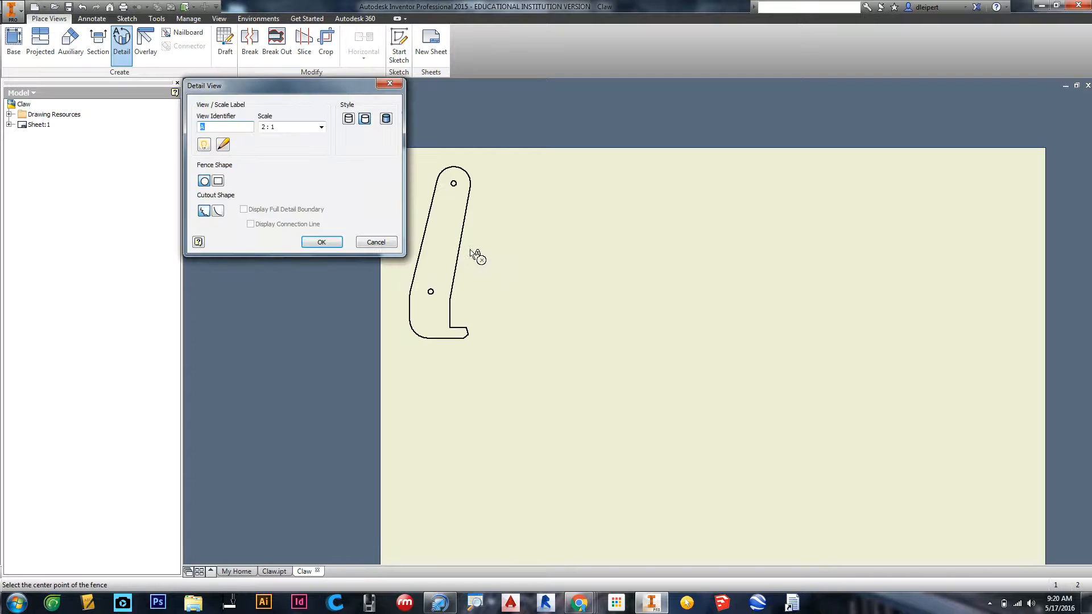
pyautogui.press('Escape')
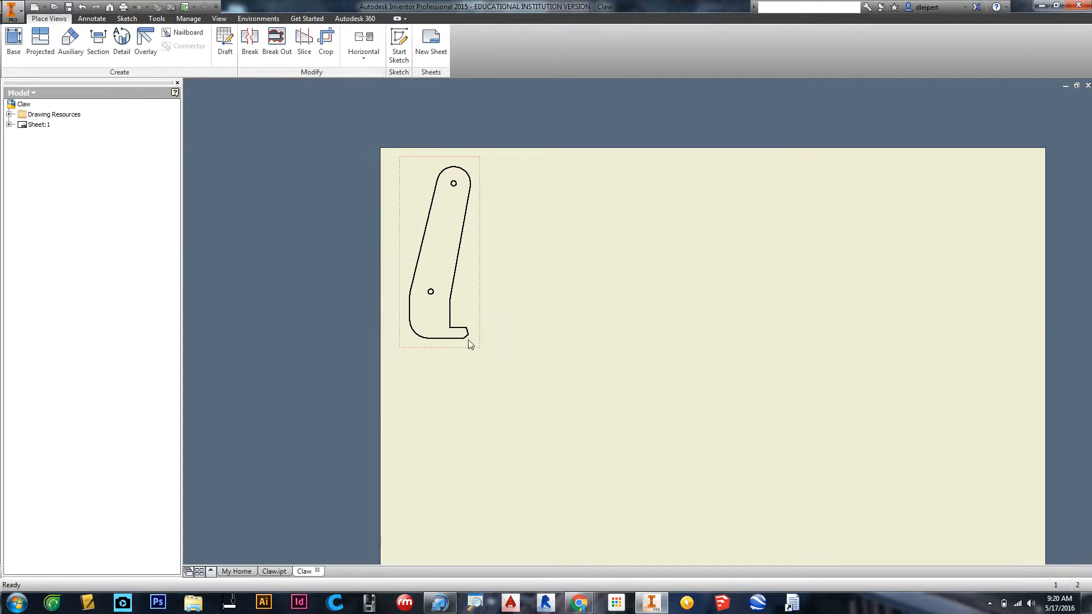
# - Set the color of the claw's two holes and its outline edges, except the left, rounded-corner and bottom ones, to red
pyautogui.moveTo(470, 338); pyautogui.dragTo(421, 174)
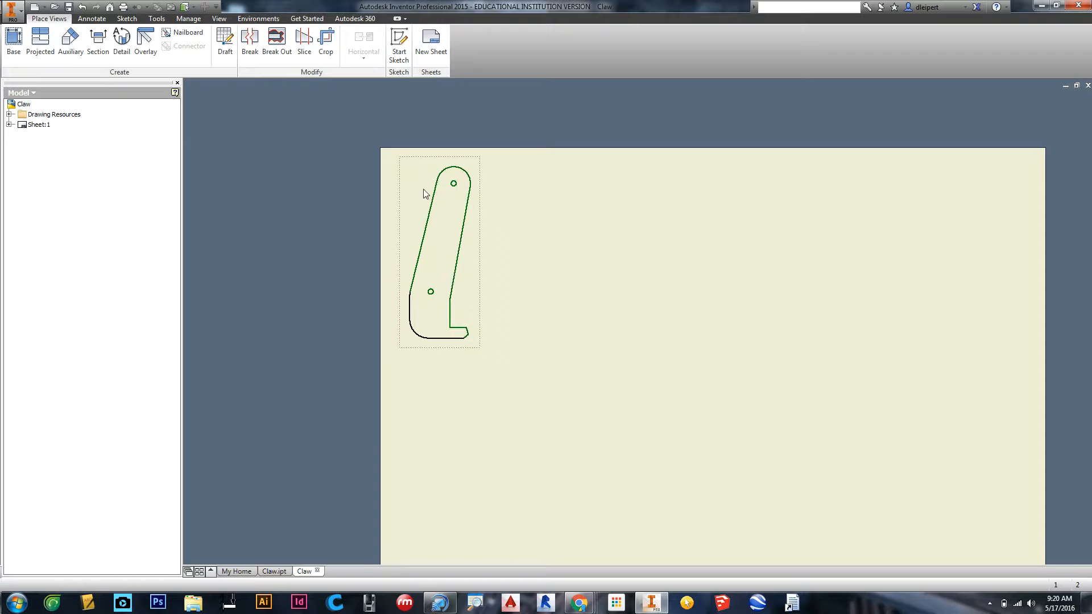
pyautogui.rightClick(455, 269)
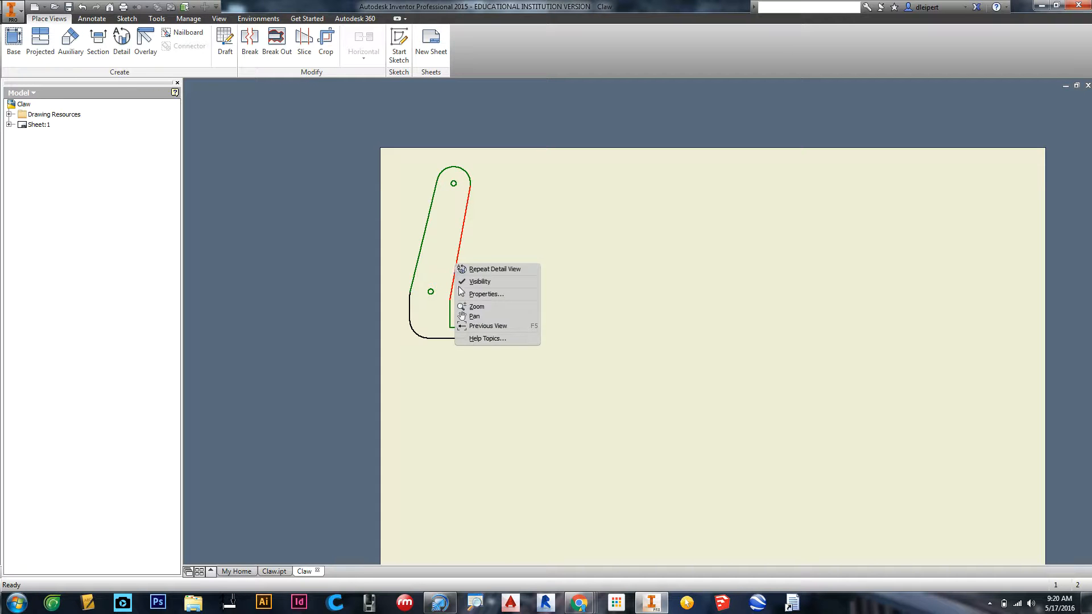
pyautogui.click(580, 218)
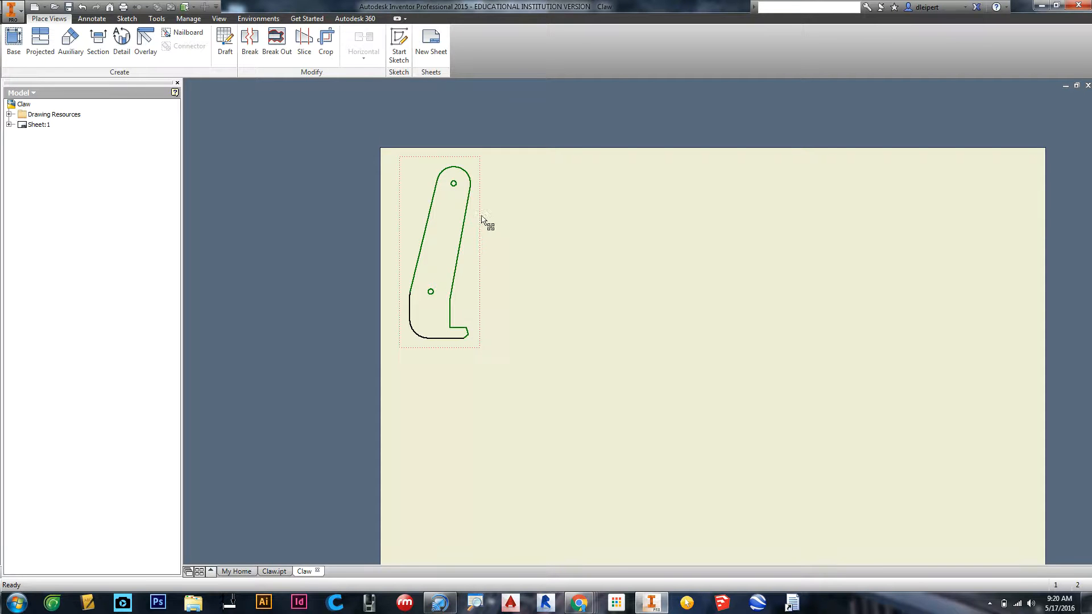
pyautogui.rightClick(462, 238)
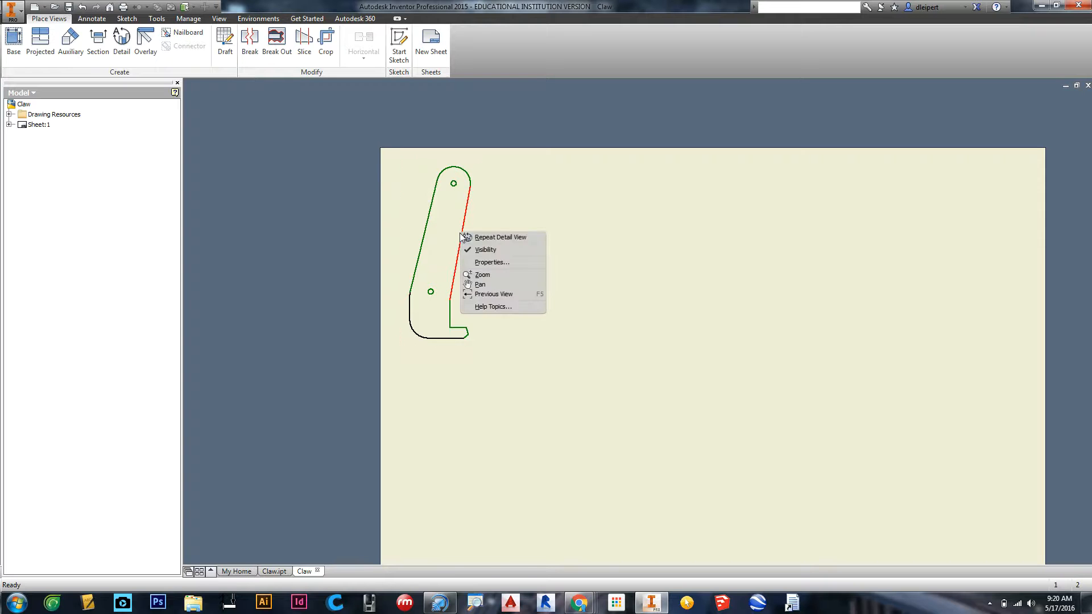
pyautogui.click(474, 263)
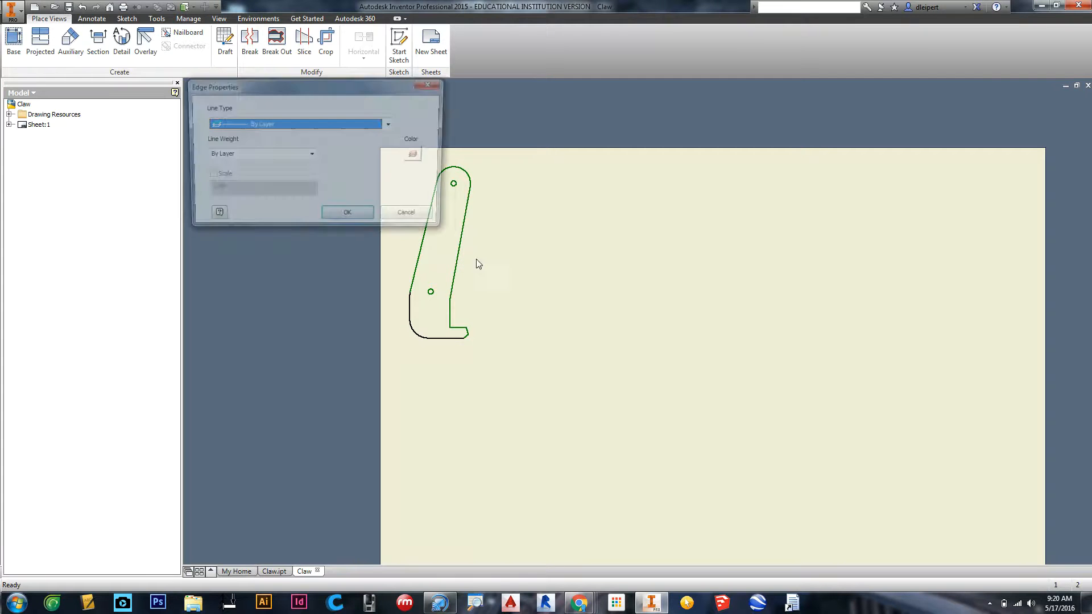
pyautogui.moveTo(366, 77)
pyautogui.mouseDown()
pyautogui.moveTo(525, 124)
pyautogui.moveTo(752, 159)
pyautogui.mouseUp()
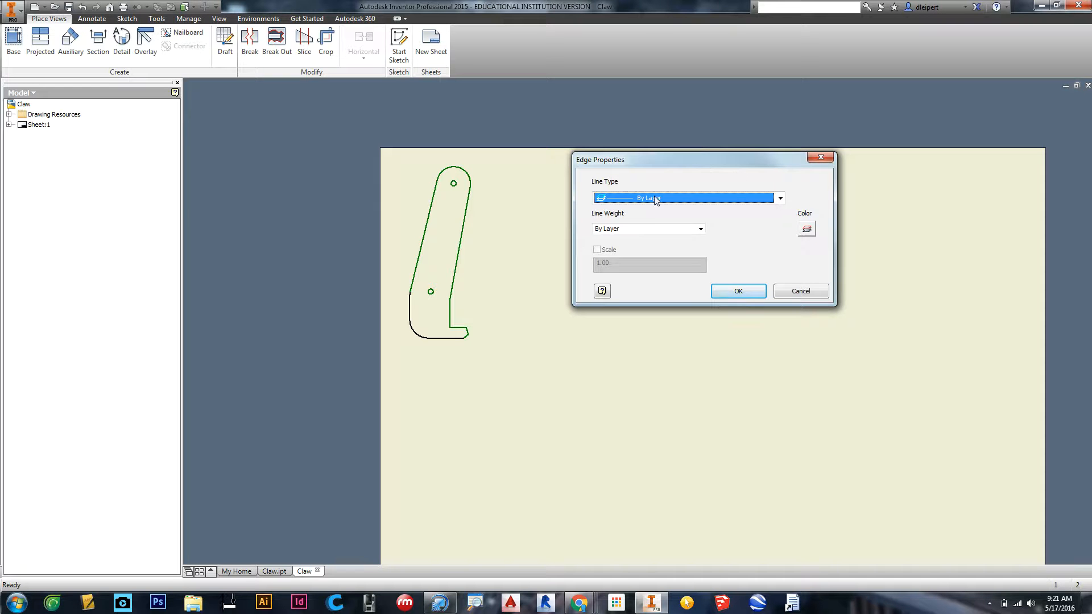
pyautogui.click(780, 198)
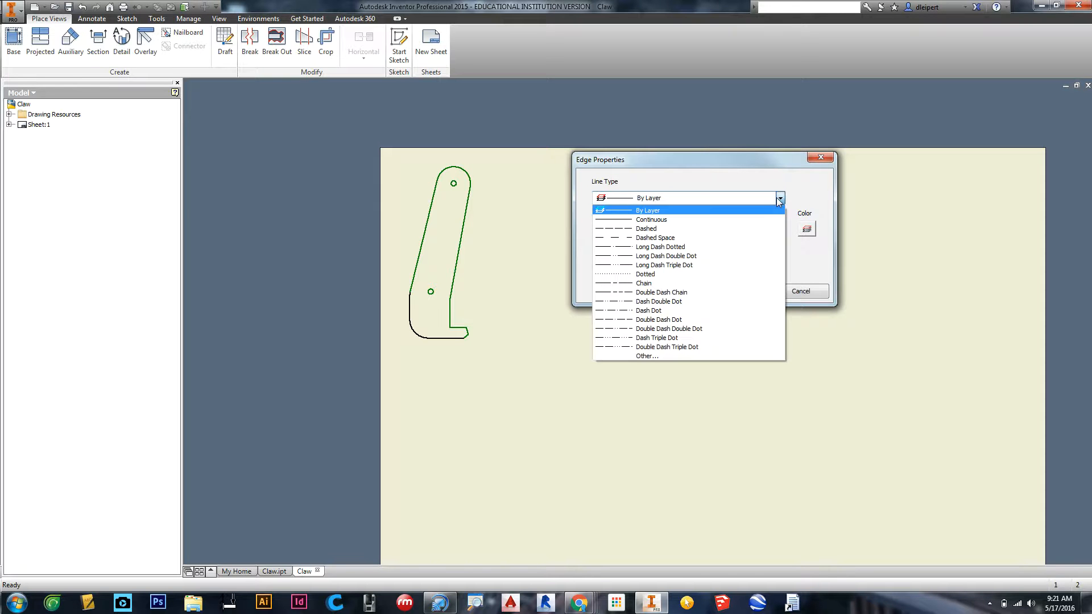
pyautogui.click(746, 214)
pyautogui.click(807, 228)
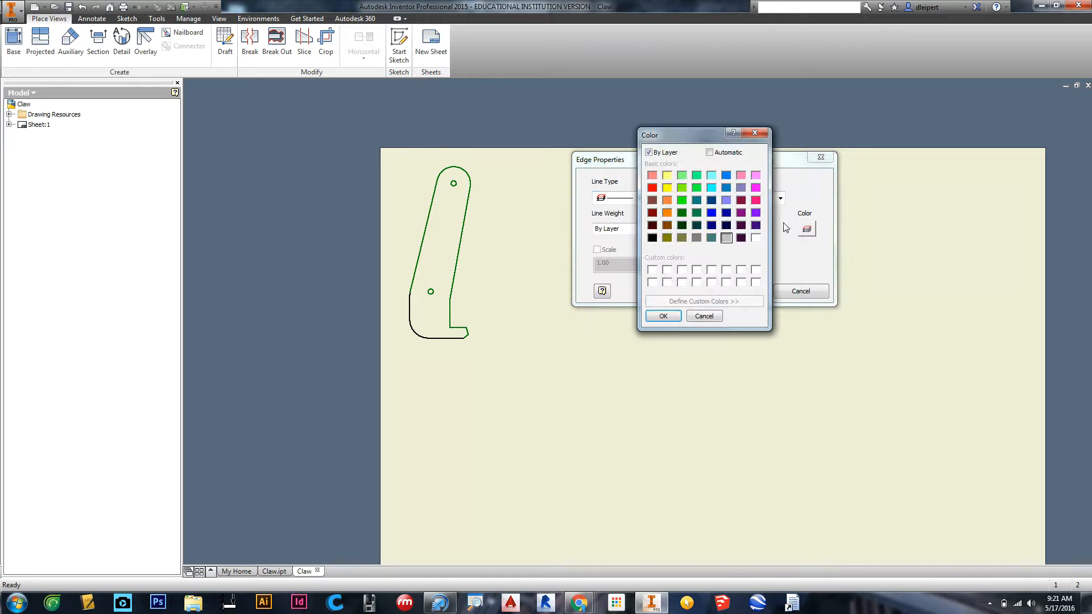
pyautogui.click(652, 188)
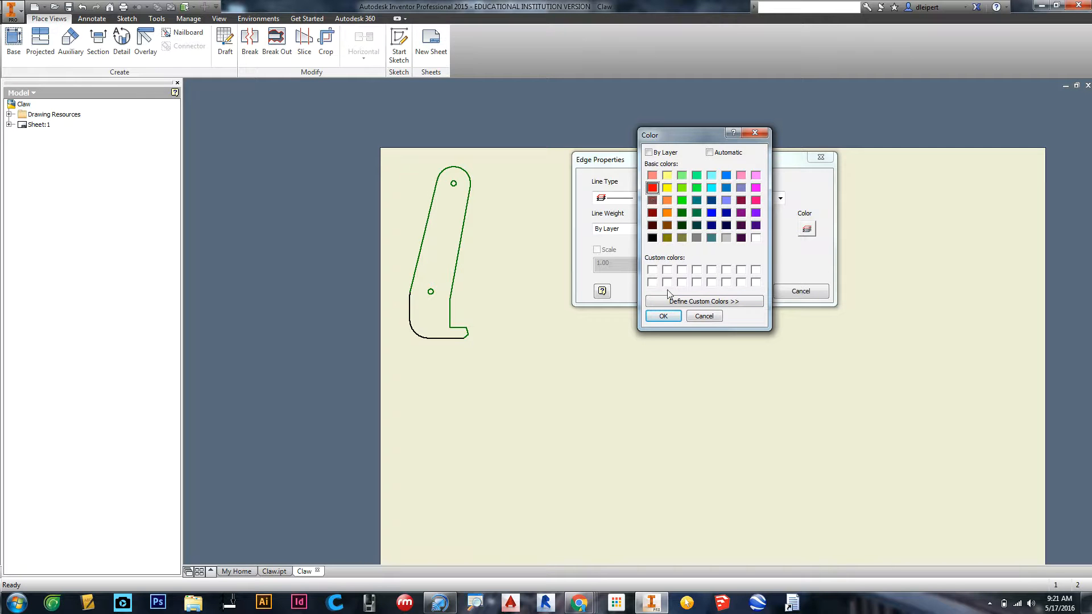
pyautogui.click(670, 317)
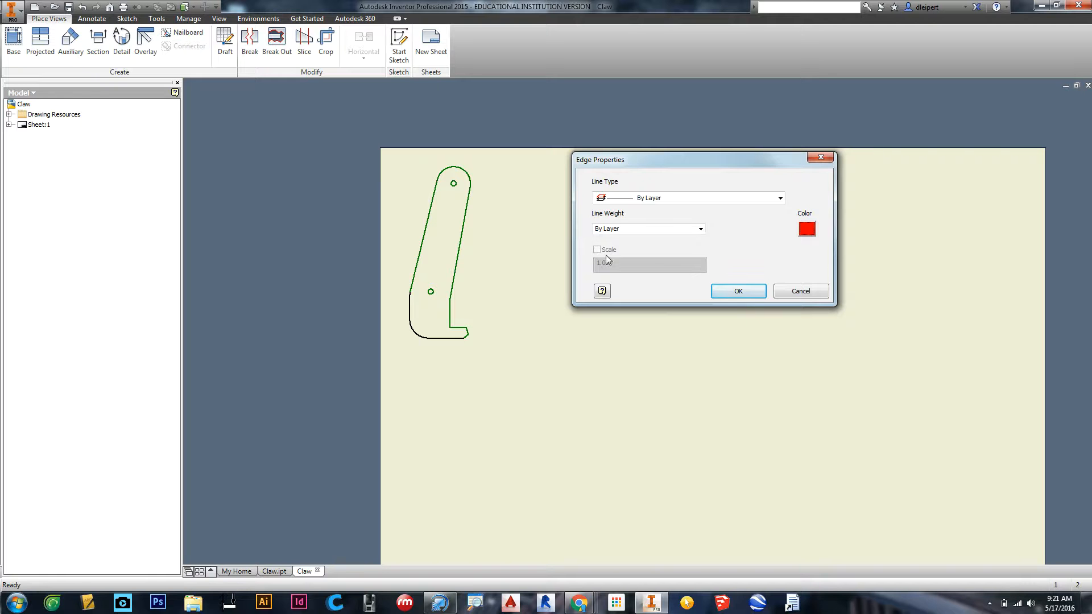
# - Set the line weight of these selected claw edges to 0.001 in and apply the edge properties
pyautogui.click(695, 230)
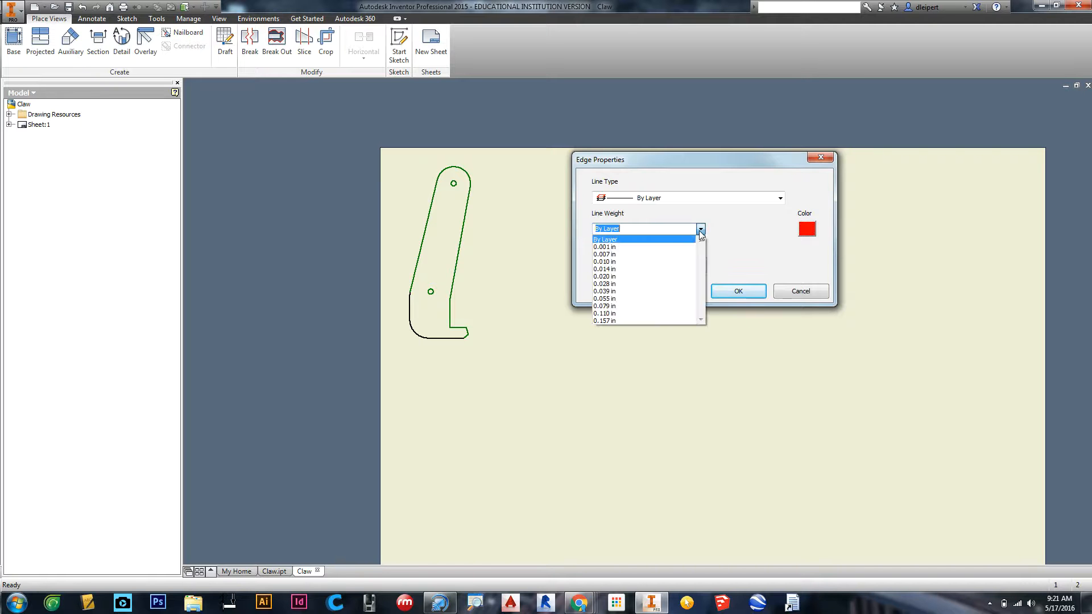
pyautogui.click(672, 248)
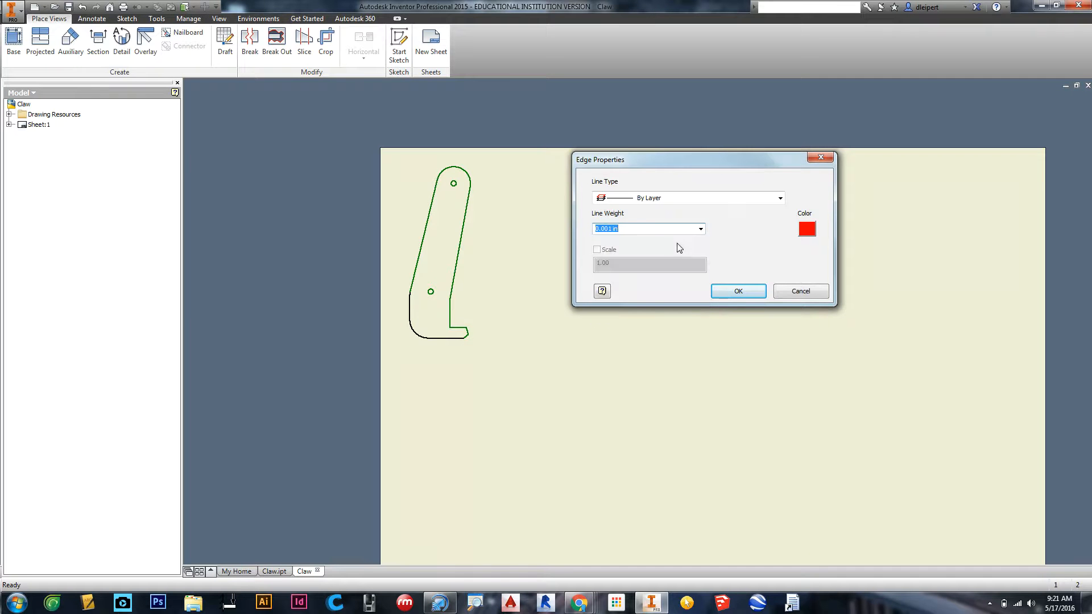
pyautogui.click(747, 295)
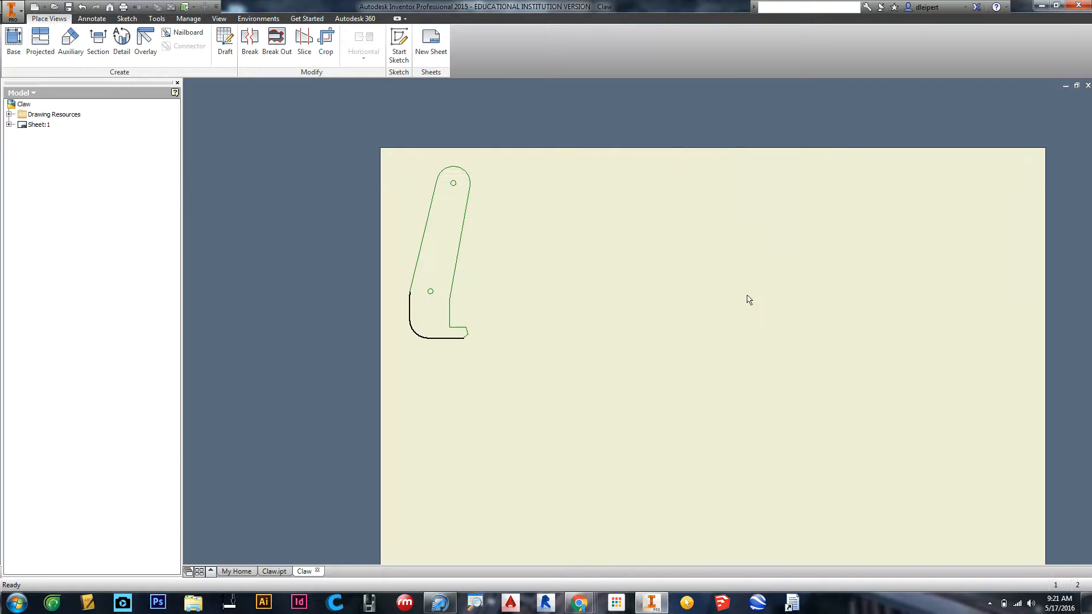
# - Select the remaining black bottom, rounded-corner and lower-left edges of the claw and set their color to red
pyautogui.click(441, 339)
pyautogui.click(419, 337)
pyautogui.click(445, 339)
pyautogui.keyDown('ctrl'); pyautogui.click(414, 333); pyautogui.keyUp('ctrl')
pyautogui.scroll(5, 427, 320)
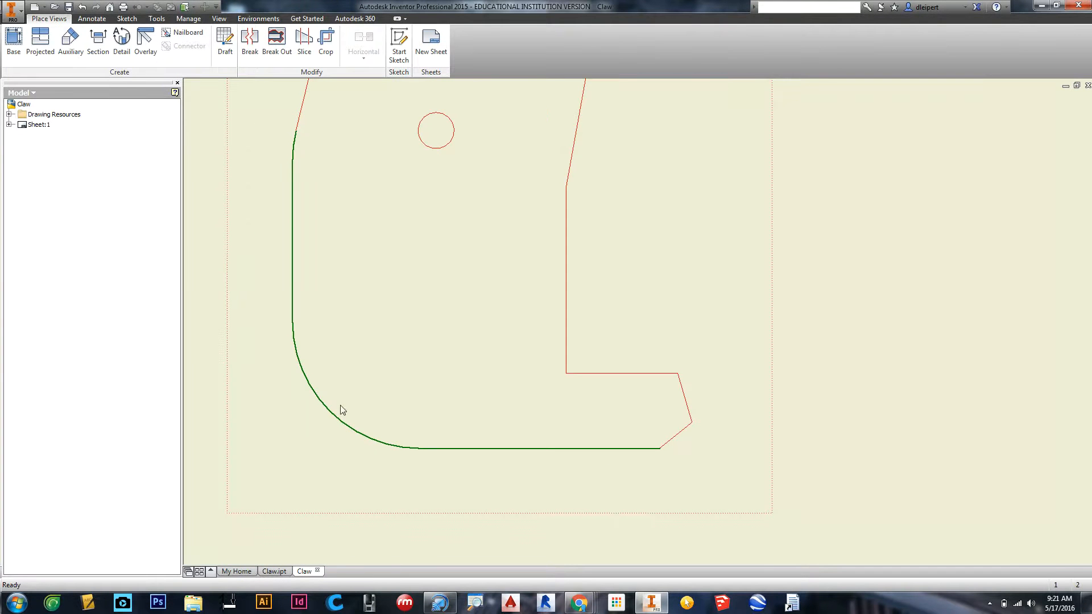
pyautogui.scroll(-5, 471, 256)
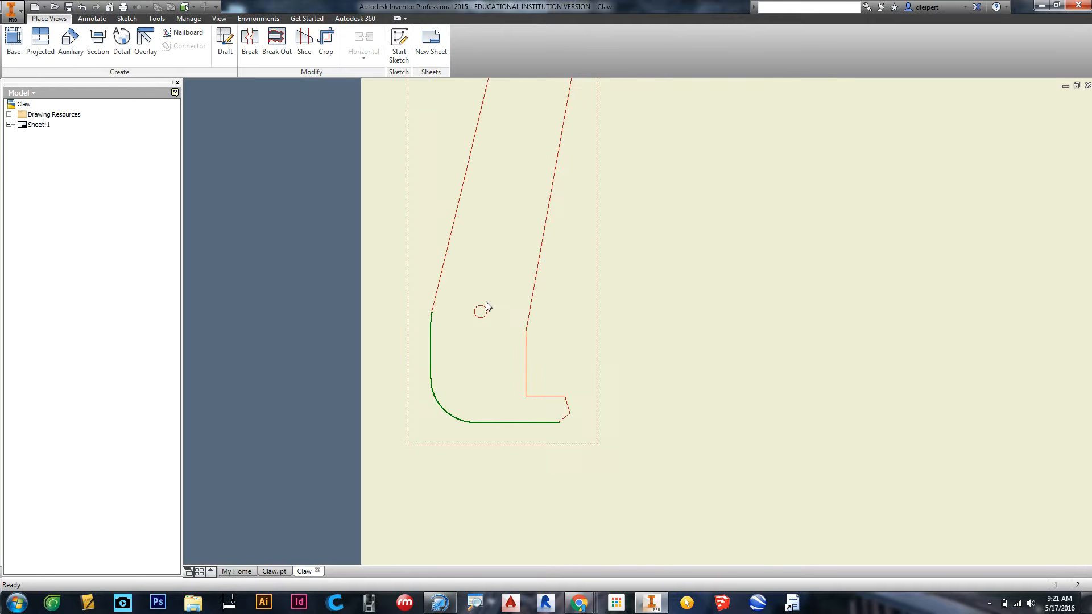
pyautogui.scroll(-4, 486, 302)
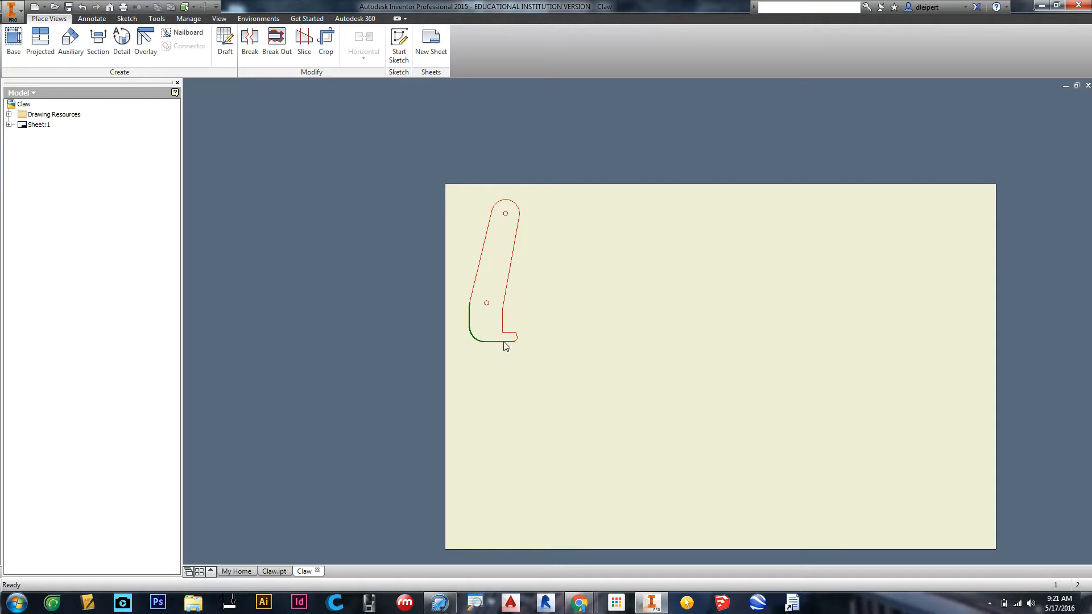
pyautogui.rightClick(475, 343)
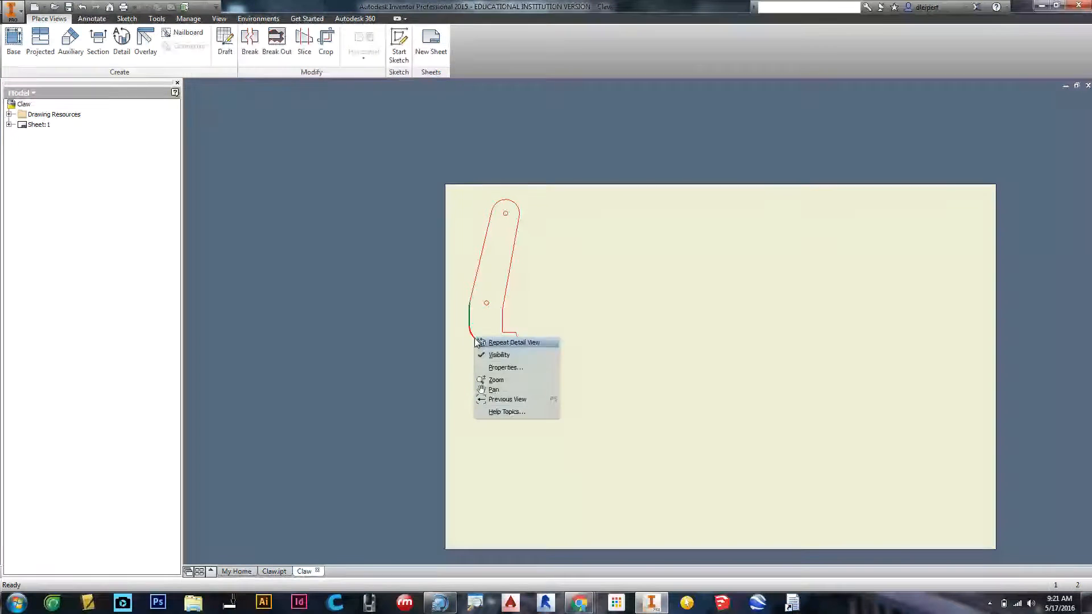
pyautogui.click(504, 368)
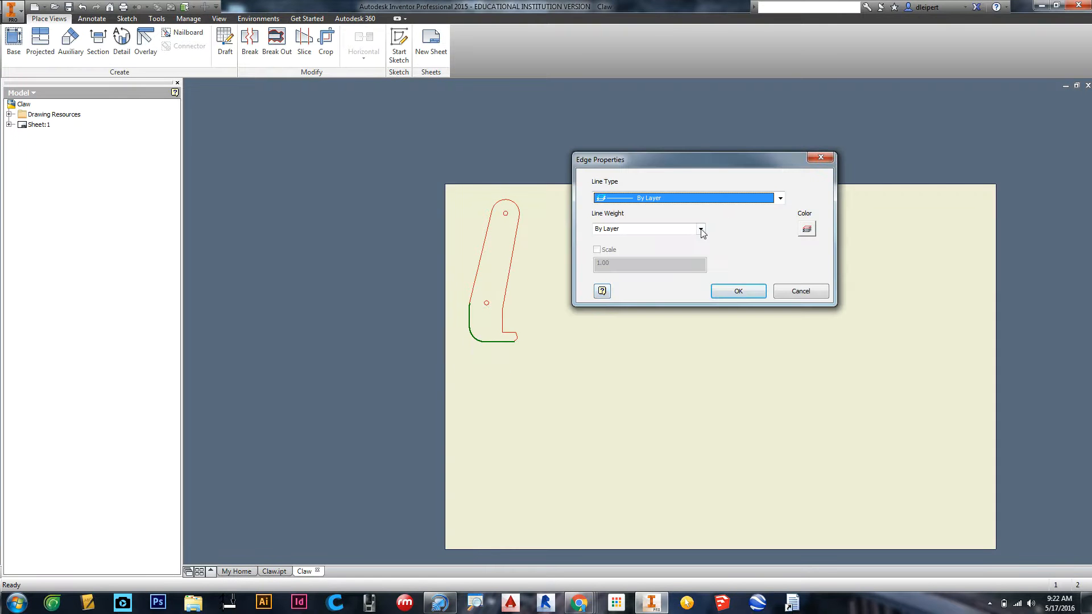
pyautogui.click(807, 228)
pyautogui.click(653, 188)
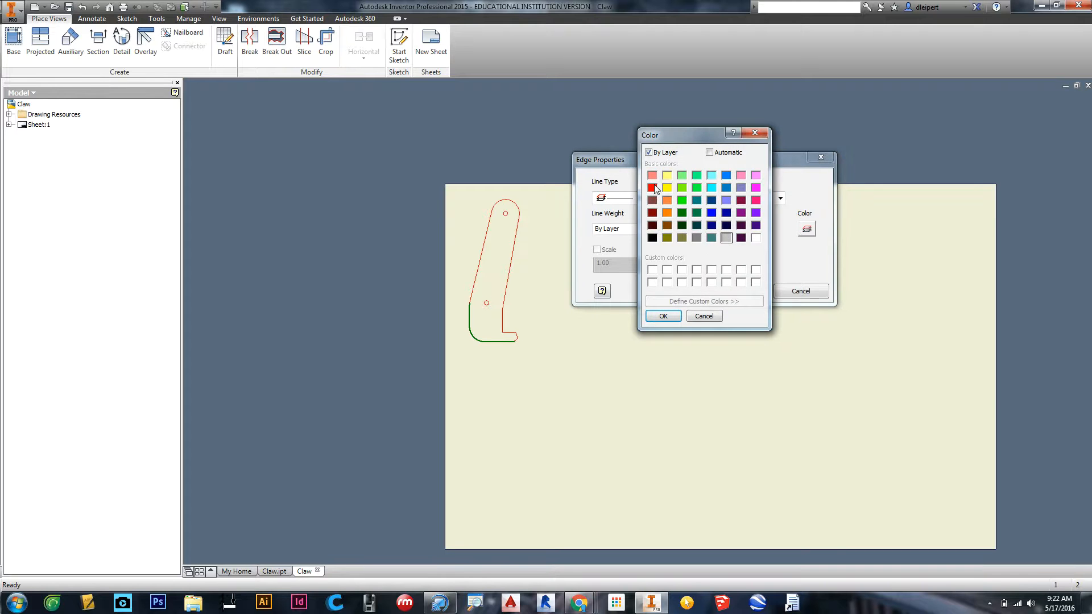
pyautogui.click(661, 316)
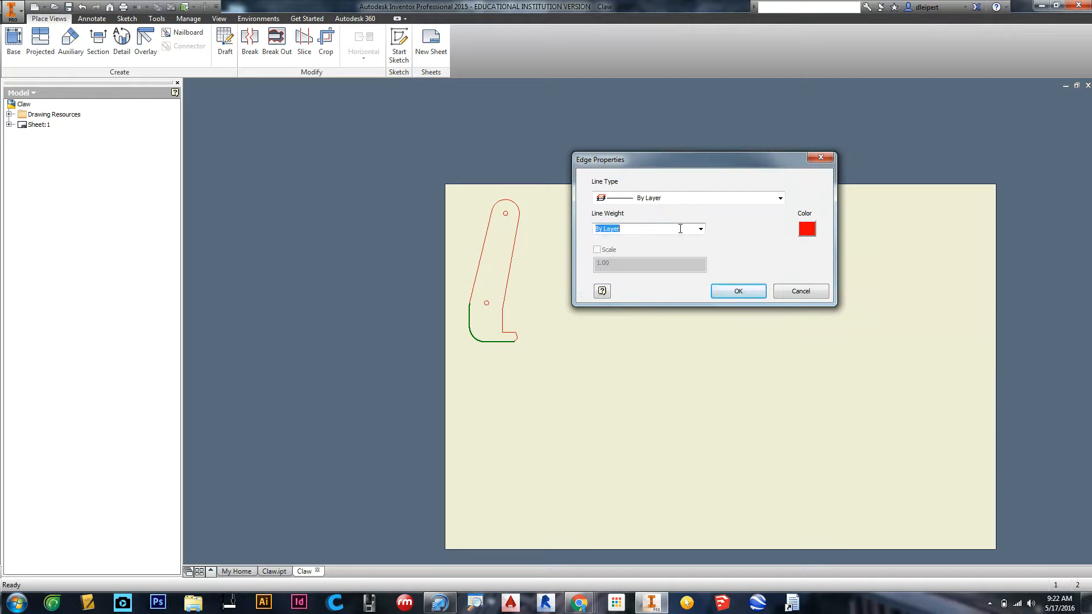
# - Set the line weight of the claw's bottom, rounded-corner and lower-left edges to 0.001 in and apply it
pyautogui.click(701, 228)
pyautogui.click(666, 245)
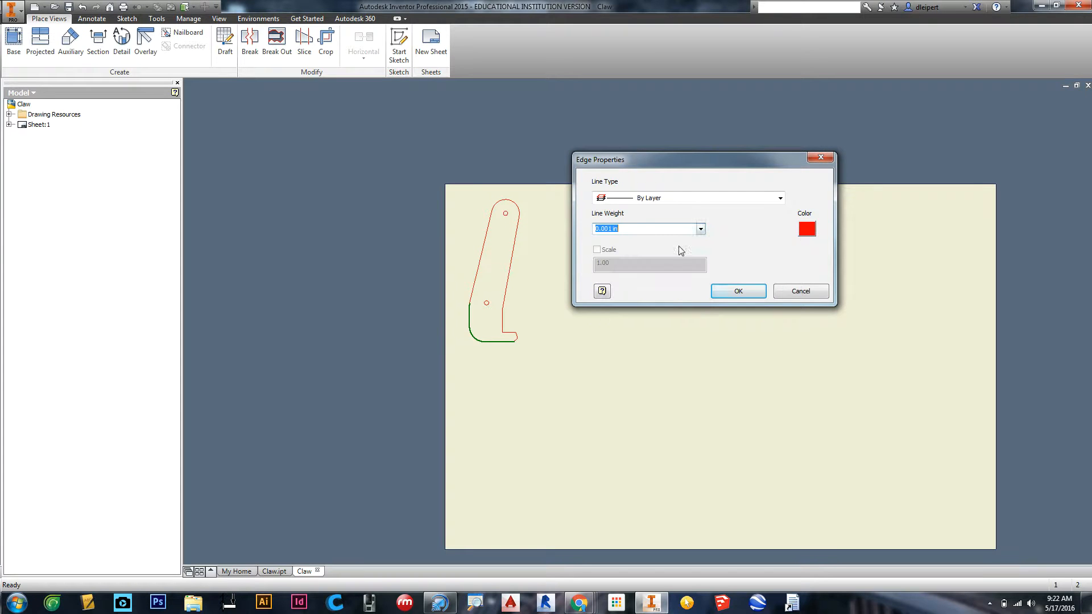
pyautogui.click(742, 290)
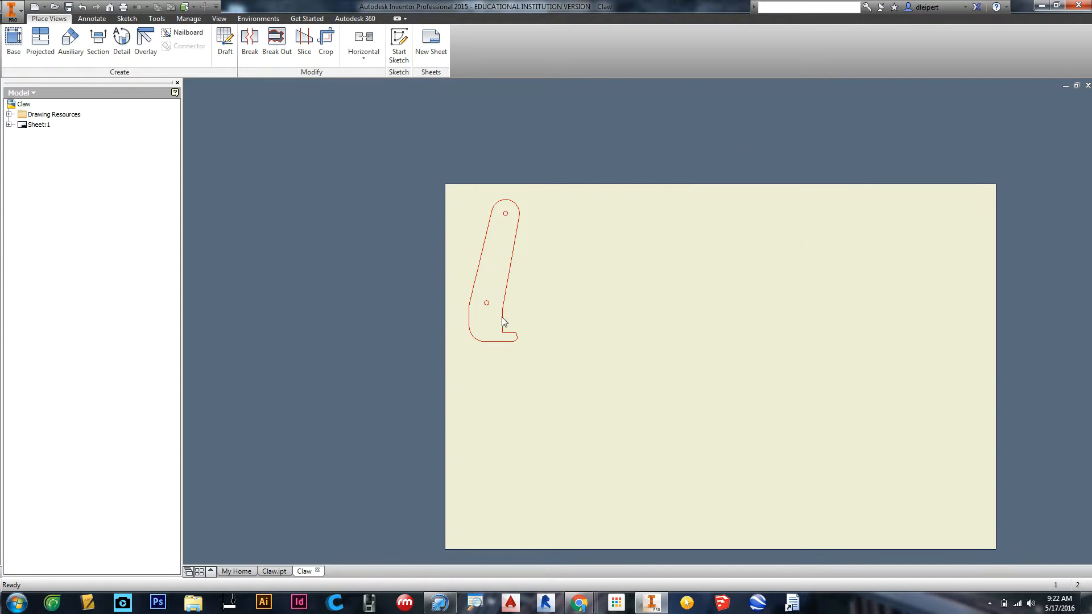
# - Check the recolored outline and move the claw view tight into the sheet's upper-left corner
pyautogui.scroll(5, 492, 295)
pyautogui.scroll(-2, 493, 295)
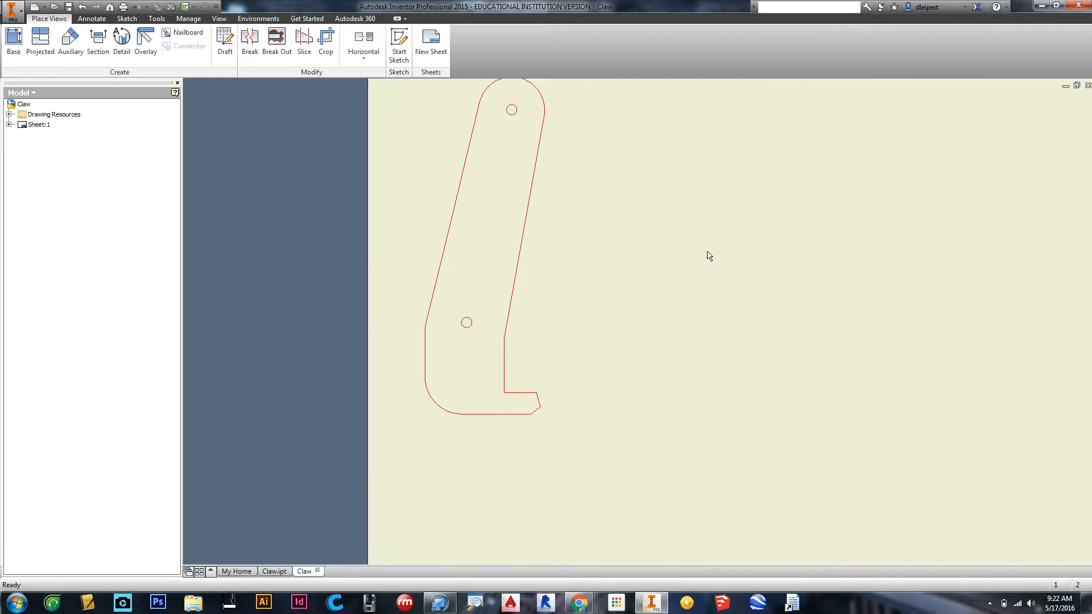
pyautogui.moveTo(708, 255)
pyautogui.mouseDown(button='middle')
pyautogui.moveTo(703, 305)
pyautogui.moveTo(684, 309)
pyautogui.moveTo(612, 273)
pyautogui.mouseUp(button='middle')
pyautogui.scroll(-3, 703, 324)
pyautogui.scroll(2, 704, 322)
pyautogui.scroll(-3, 586, 275)
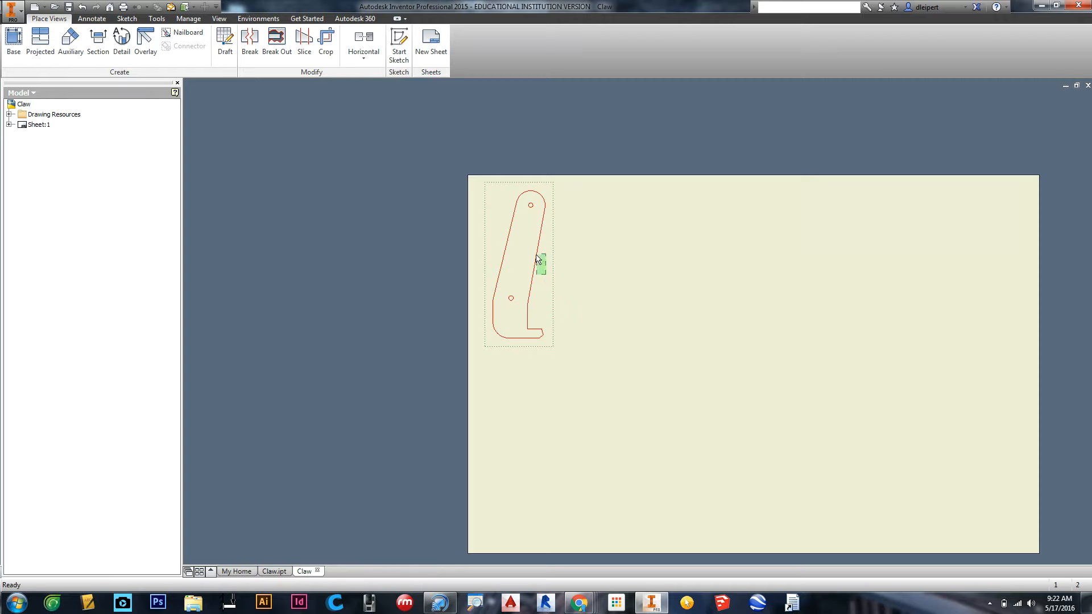
pyautogui.moveTo(552, 278); pyautogui.dragTo(533, 264)
pyautogui.moveTo(535, 264); pyautogui.dragTo(535, 265)
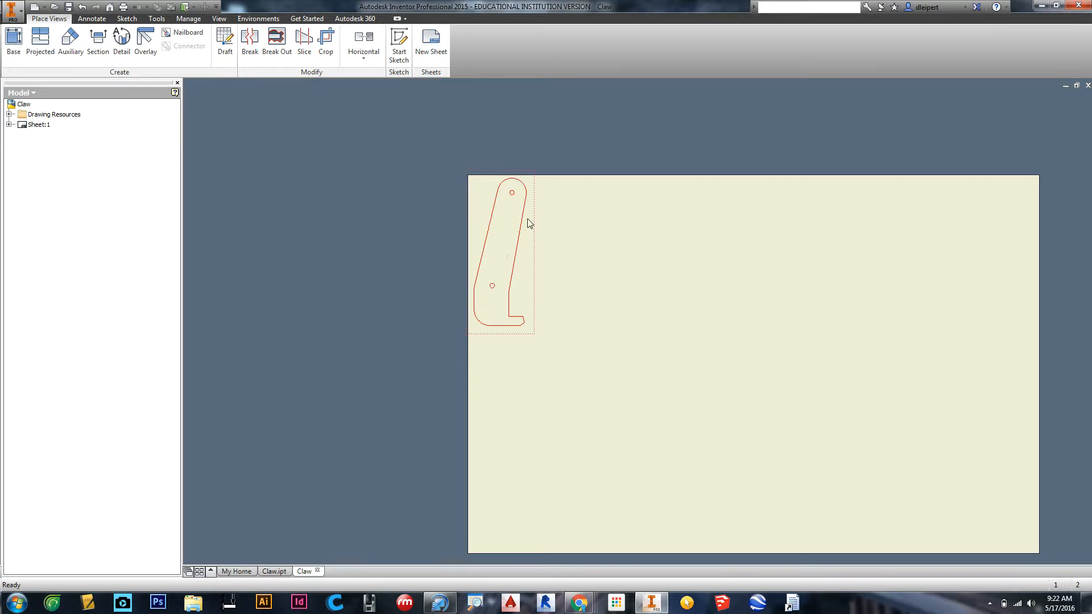
# - Save the drawing to the Desktop as Claw Laser in the Inventor Drawing Files (*.dwg) format
pyautogui.click(68, 7)
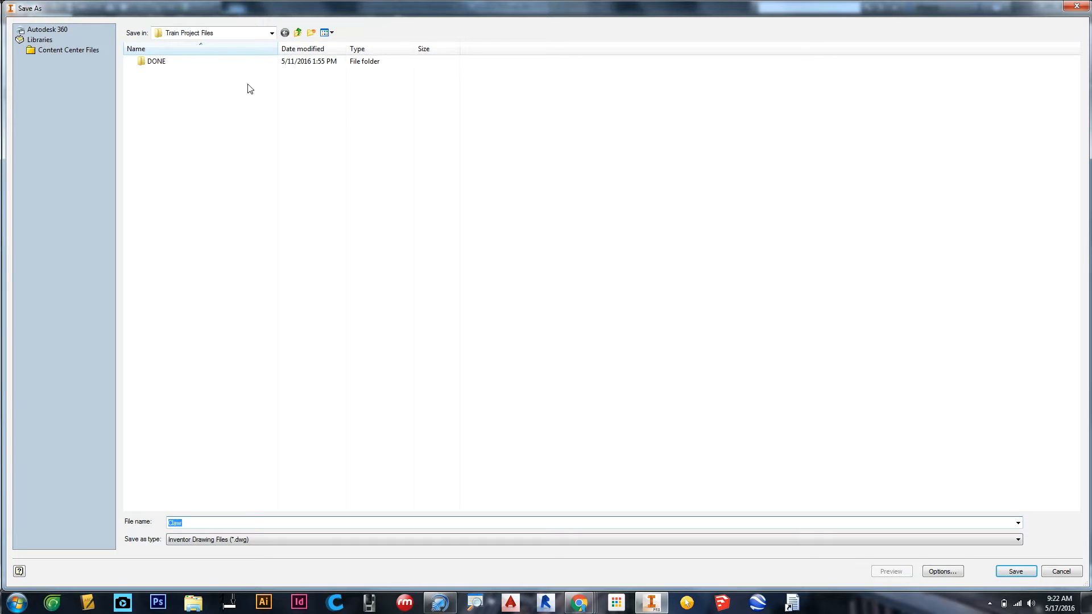
pyautogui.click(271, 33)
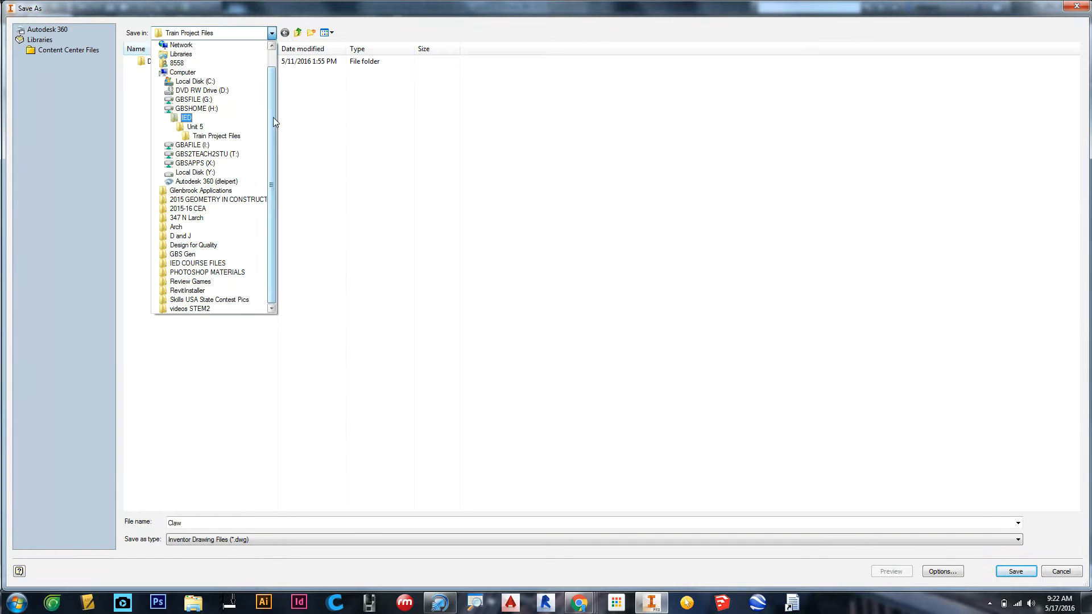
pyautogui.scroll(1, 273, 118)
pyautogui.click(181, 50)
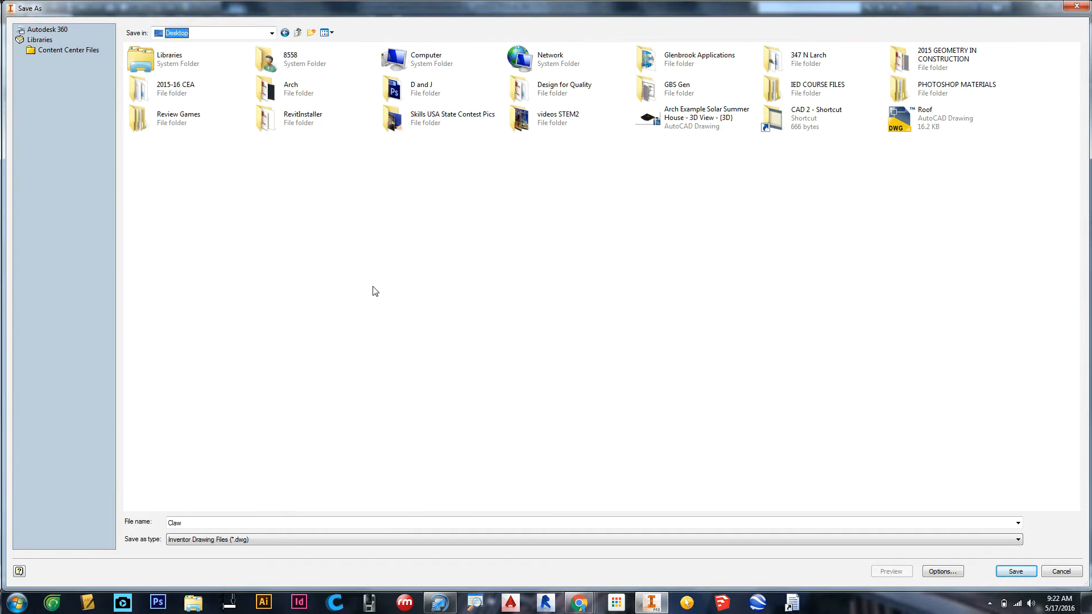
pyautogui.click(239, 522)
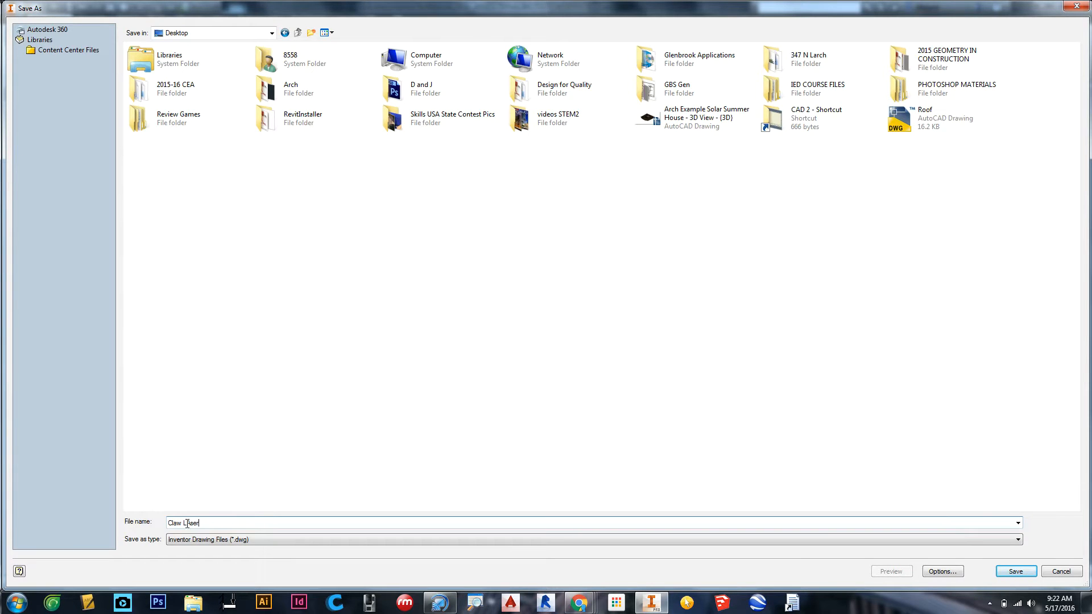
pyautogui.click(1015, 572)
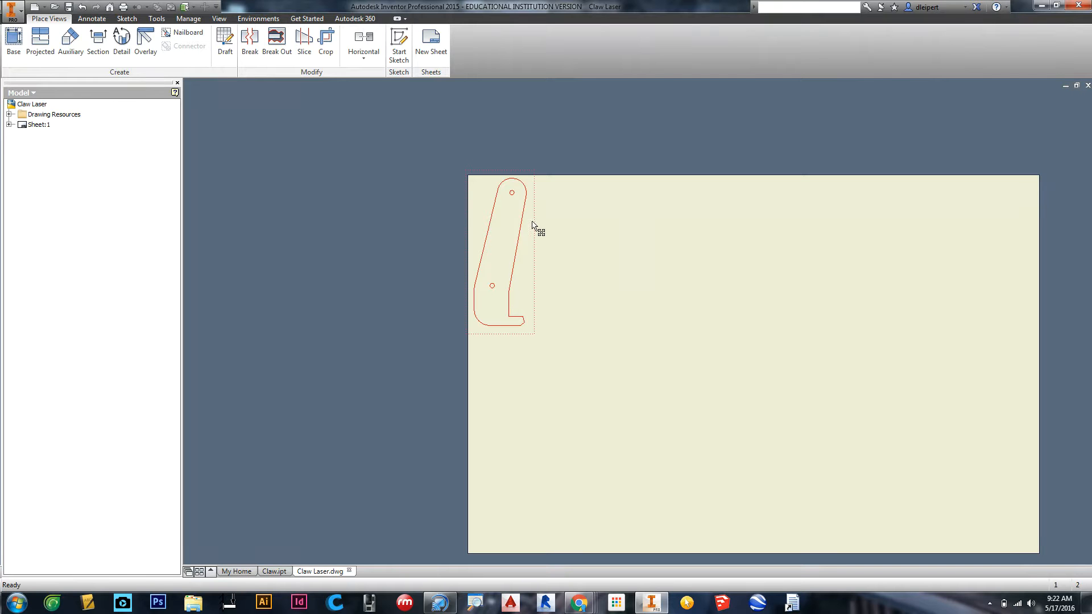
pyautogui.click(95, 21)
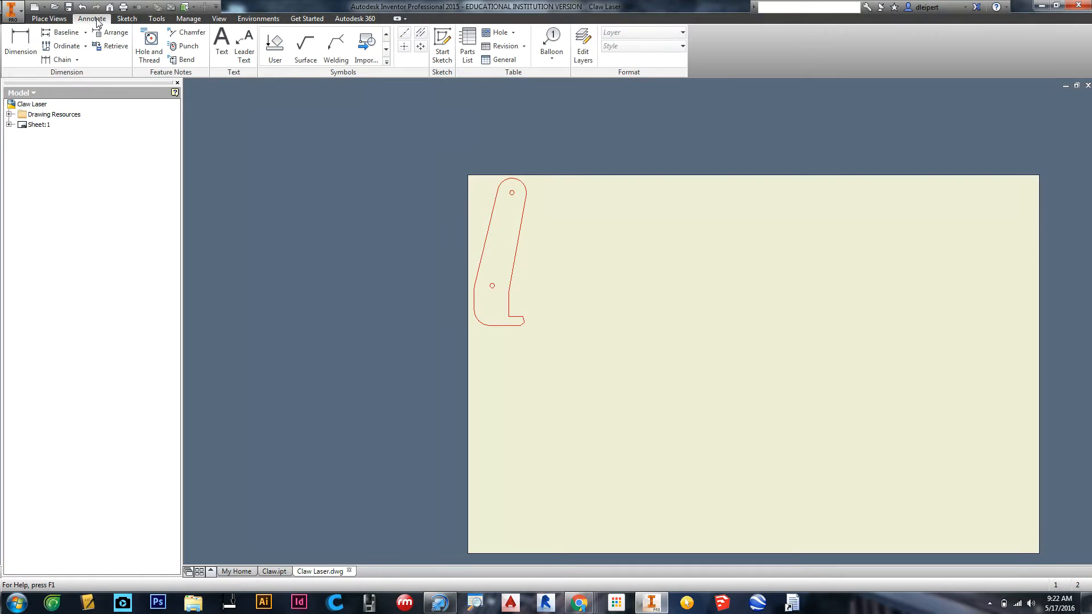
pyautogui.click(128, 19)
pyautogui.click(165, 19)
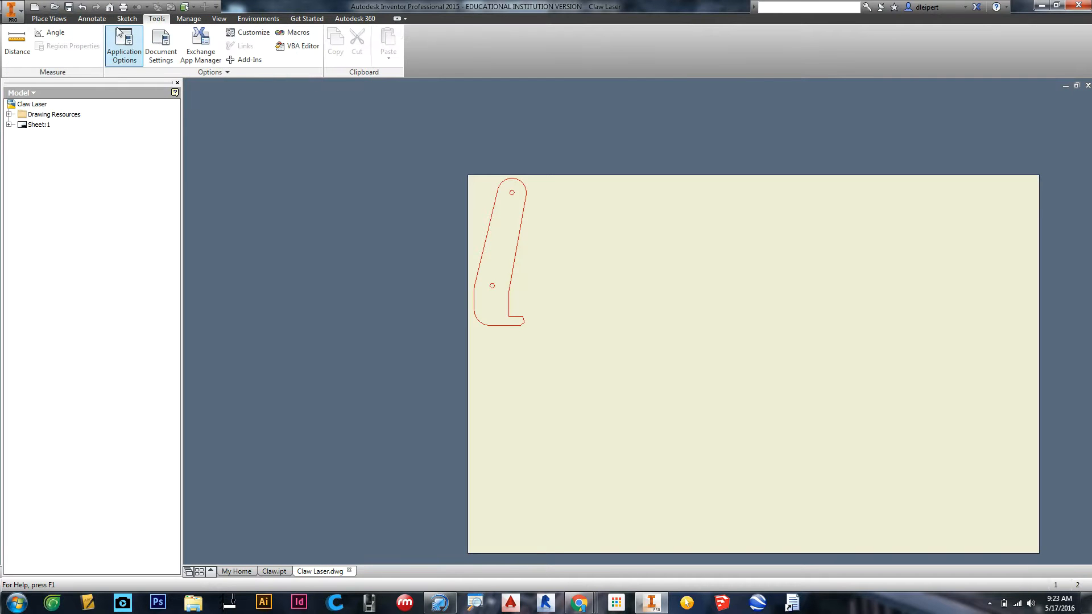
pyautogui.click(17, 43)
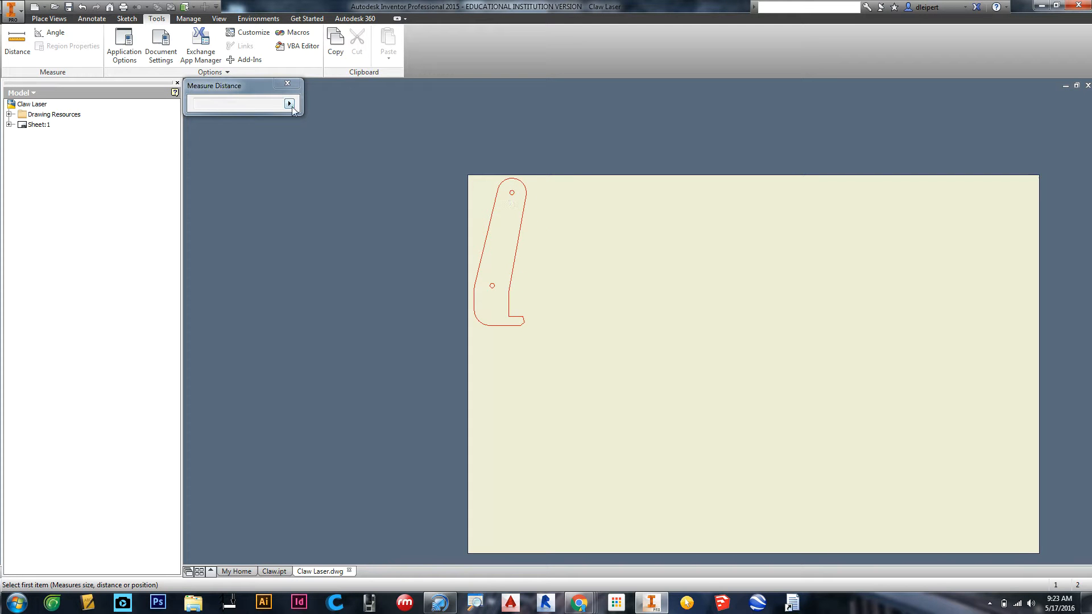
pyautogui.click(287, 83)
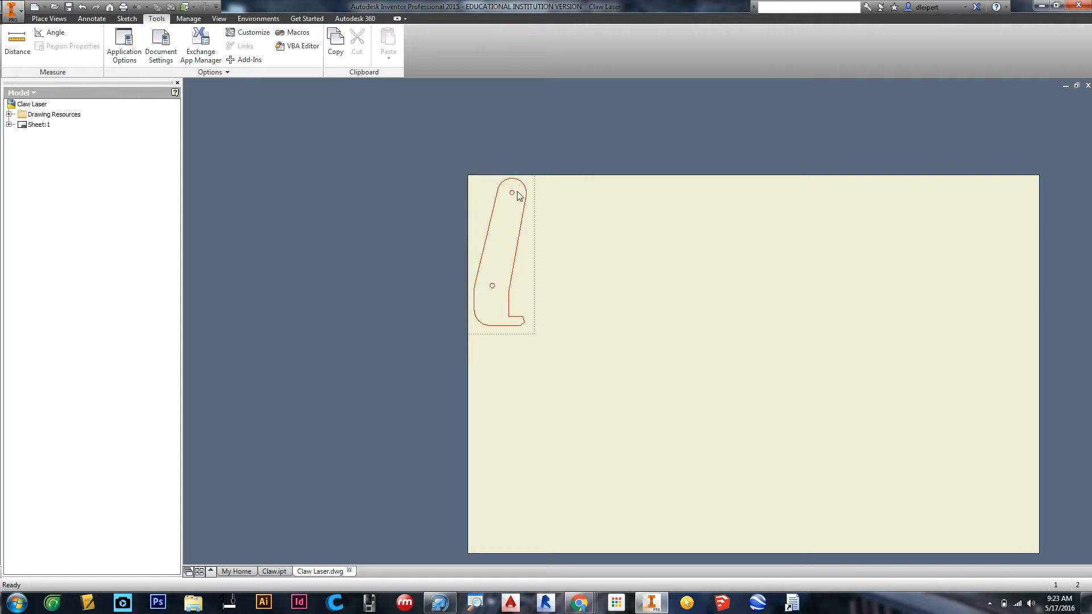
pyautogui.click(49, 18)
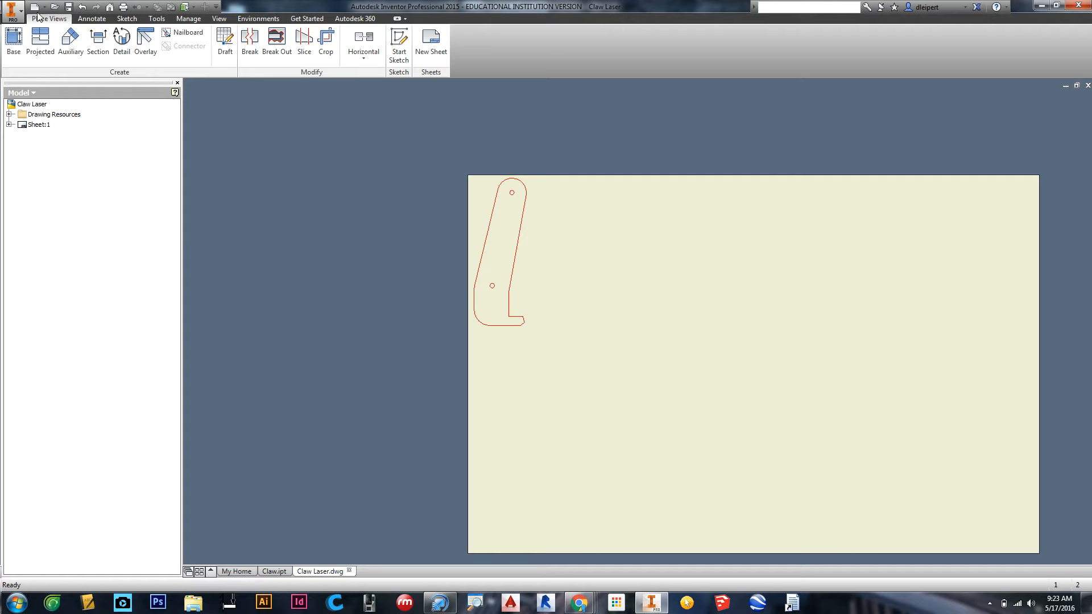
# - Export the current sheet to the Desktop as the PDF Claw Laser, with original colors, object line weights and 400 DPI vector resolution
pyautogui.click(13, 11)
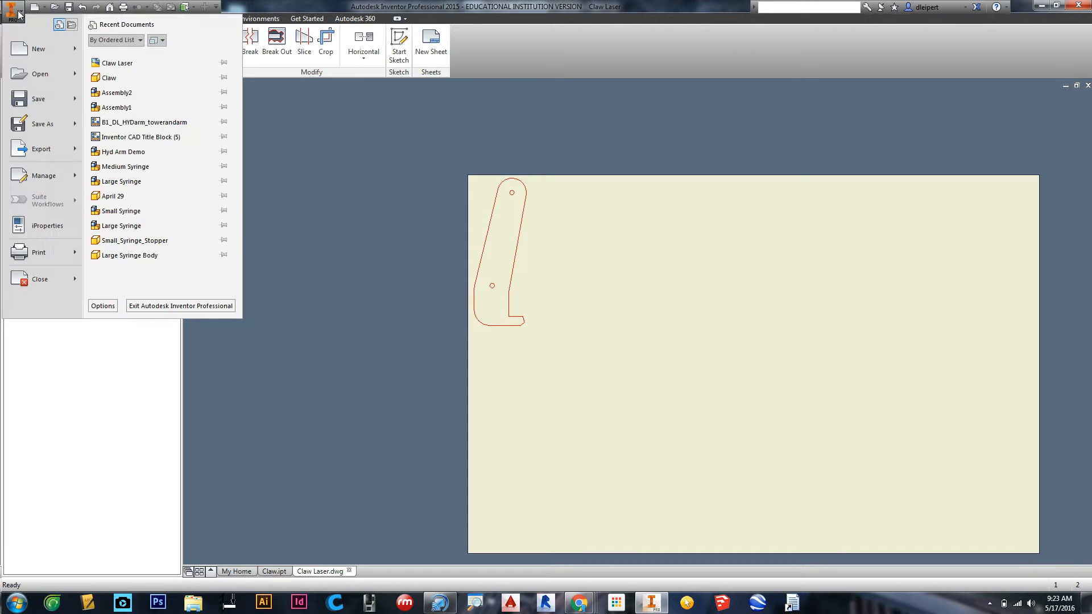
pyautogui.moveTo(68, 156)
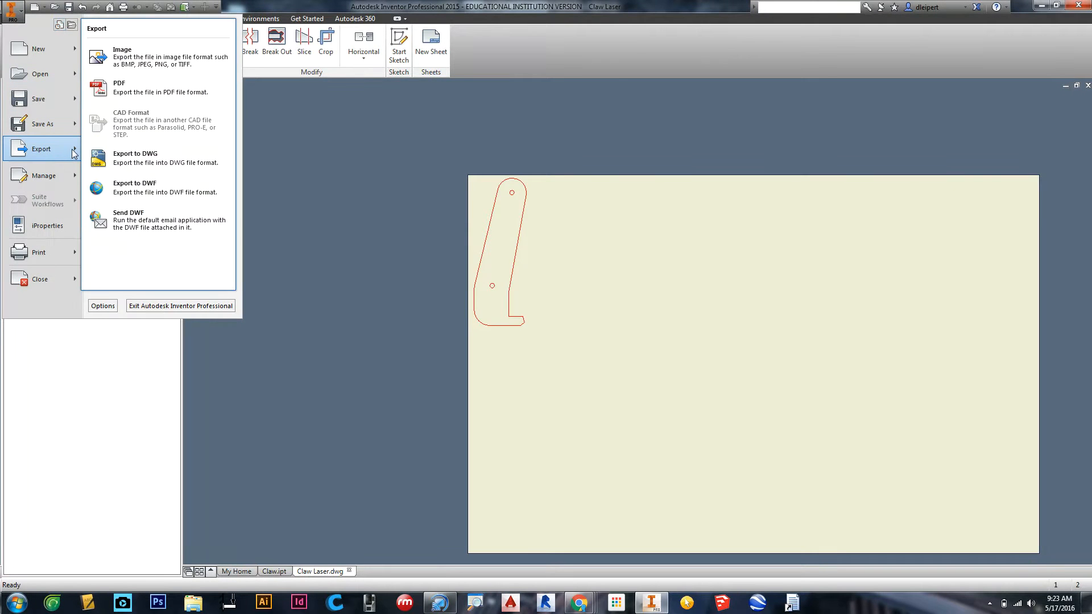
pyautogui.click(137, 93)
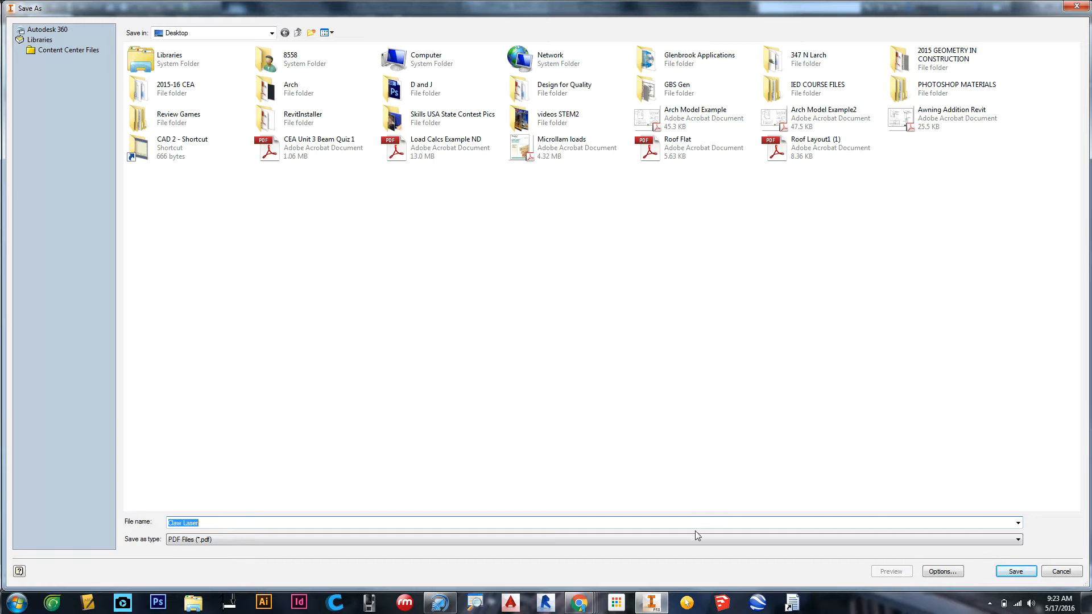
pyautogui.click(955, 576)
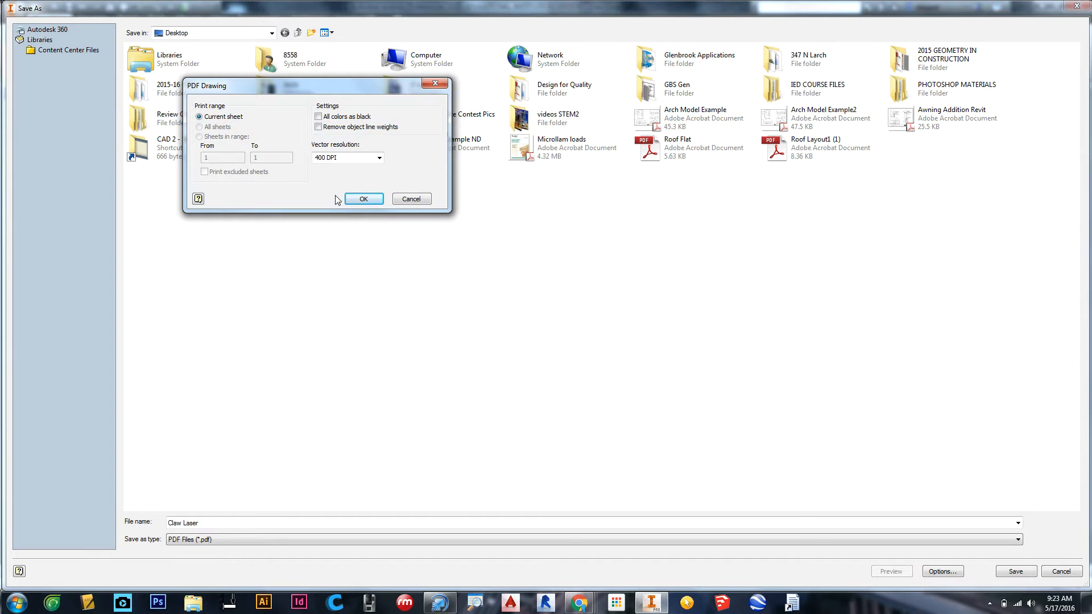
pyautogui.click(355, 199)
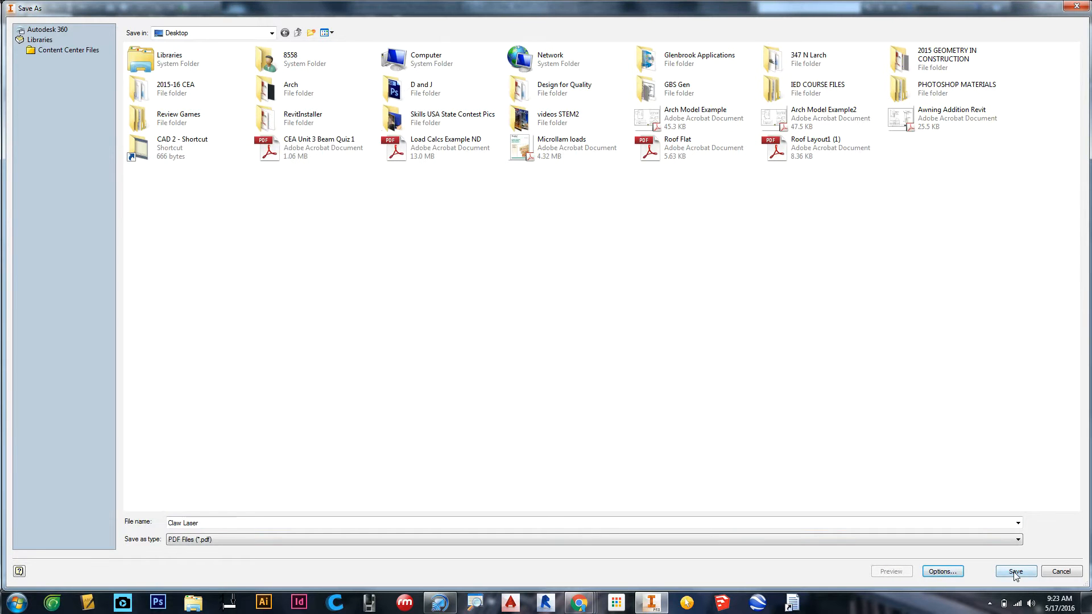
pyautogui.click(1015, 572)
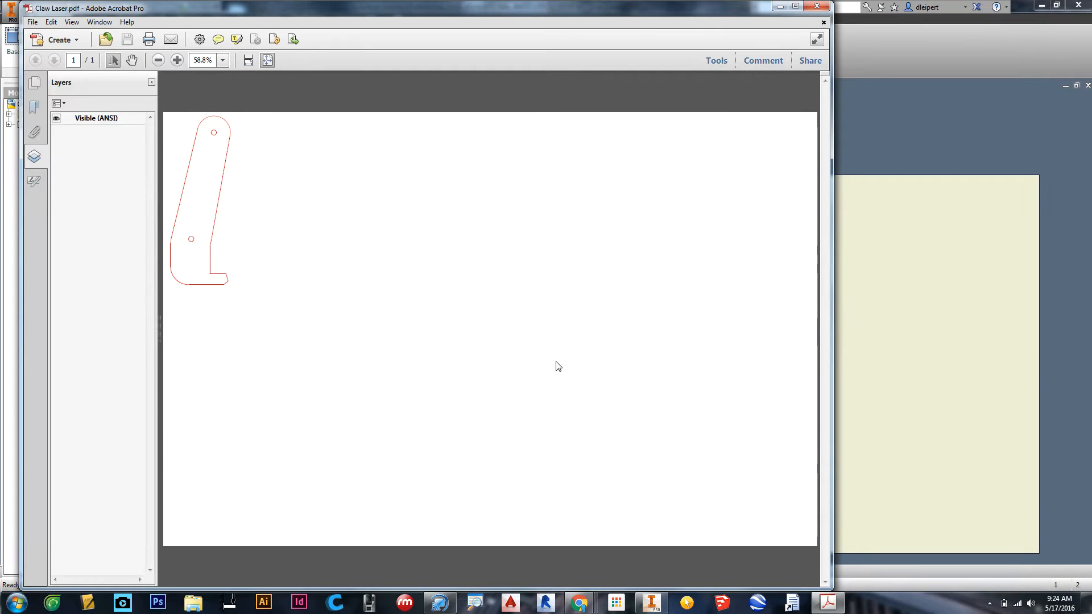
# - Switch to Chrome to view the 2015-16 IED class stream, and return to the exported PDF in Acrobat
pyautogui.moveTo(578, 608)
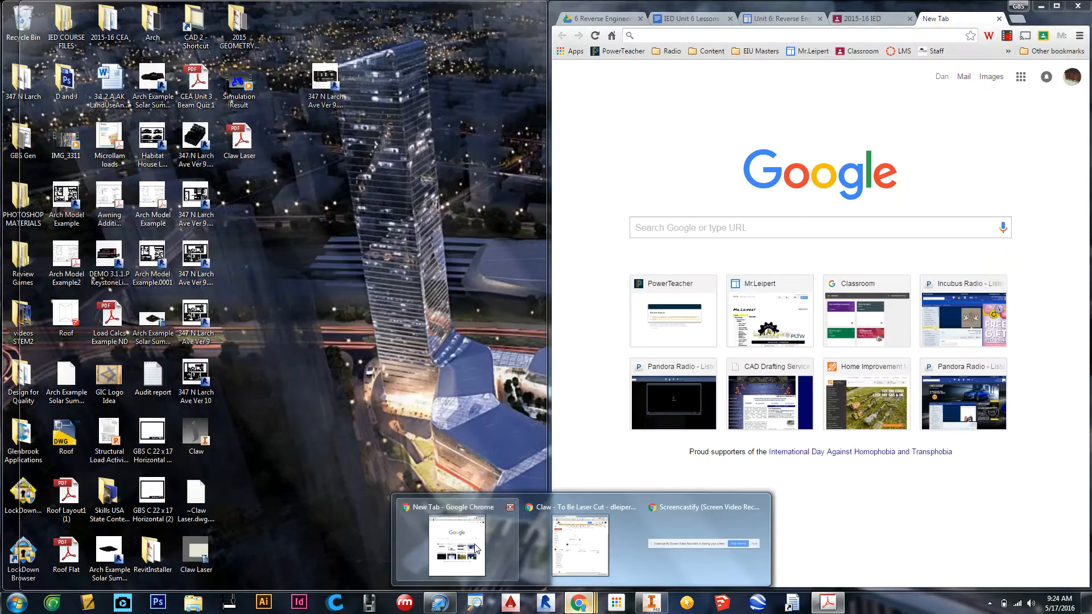
pyautogui.click(477, 549)
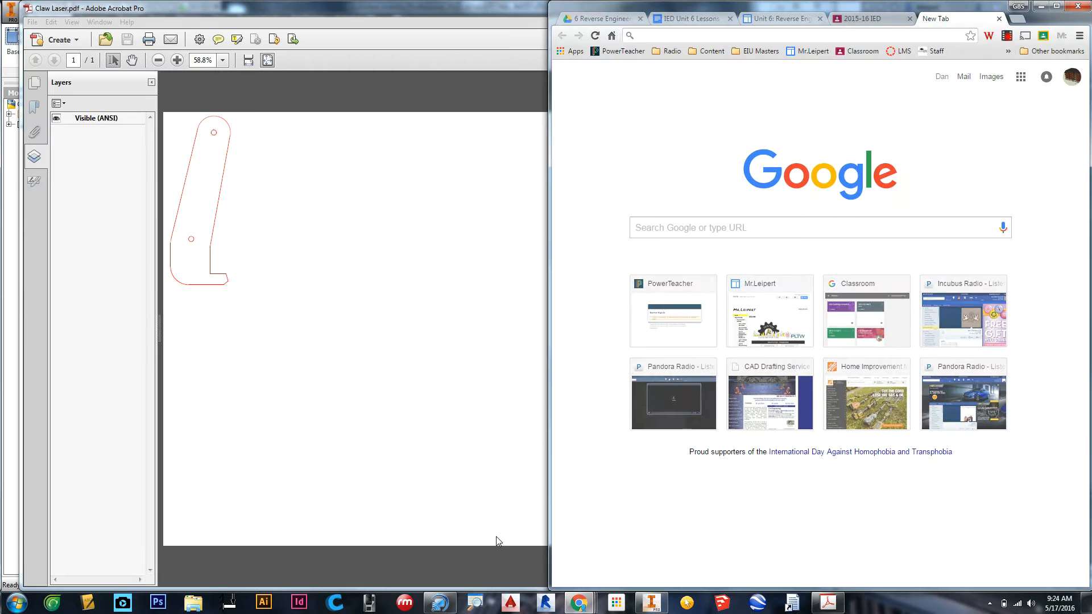
pyautogui.click(871, 18)
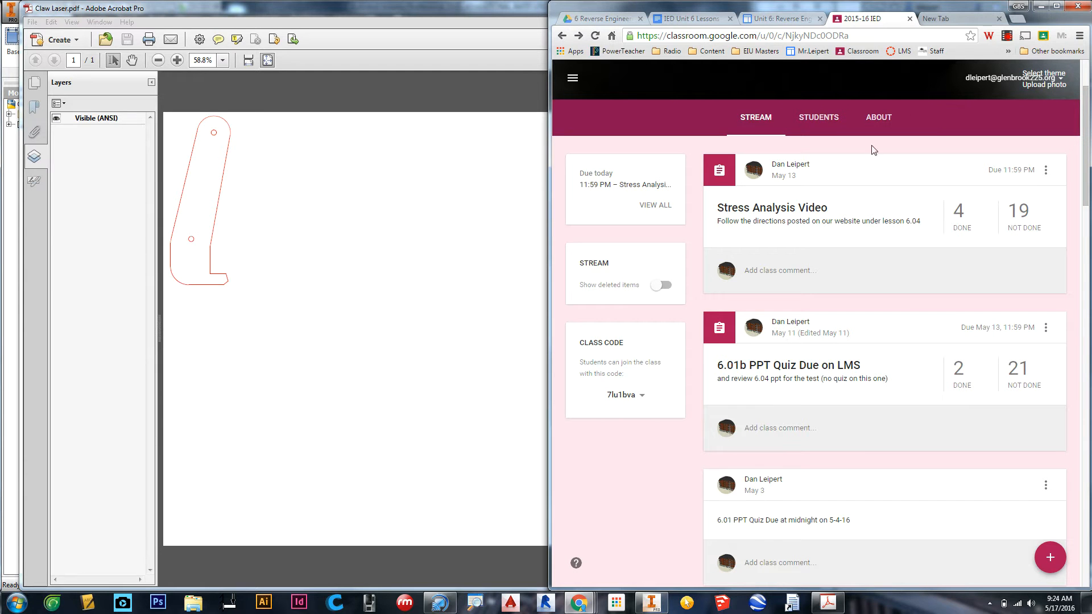
pyautogui.click(1041, 6)
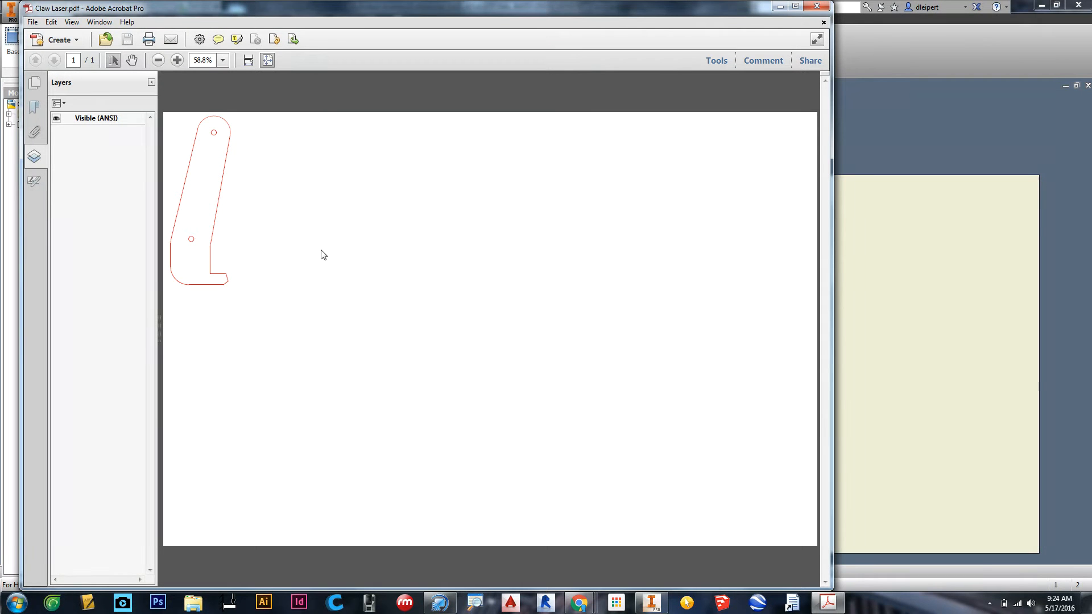
# - Start printing the Claw Laser PDF, choose Rayjet Engraver v2.4.0 as the printer and open its properties
pyautogui.click(31, 23)
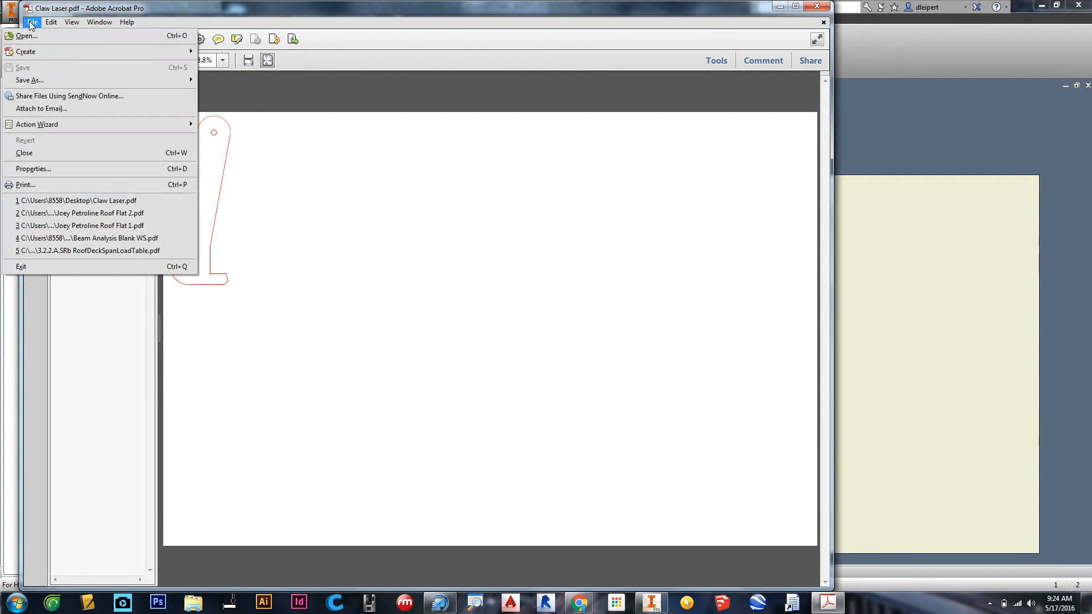
pyautogui.click(54, 184)
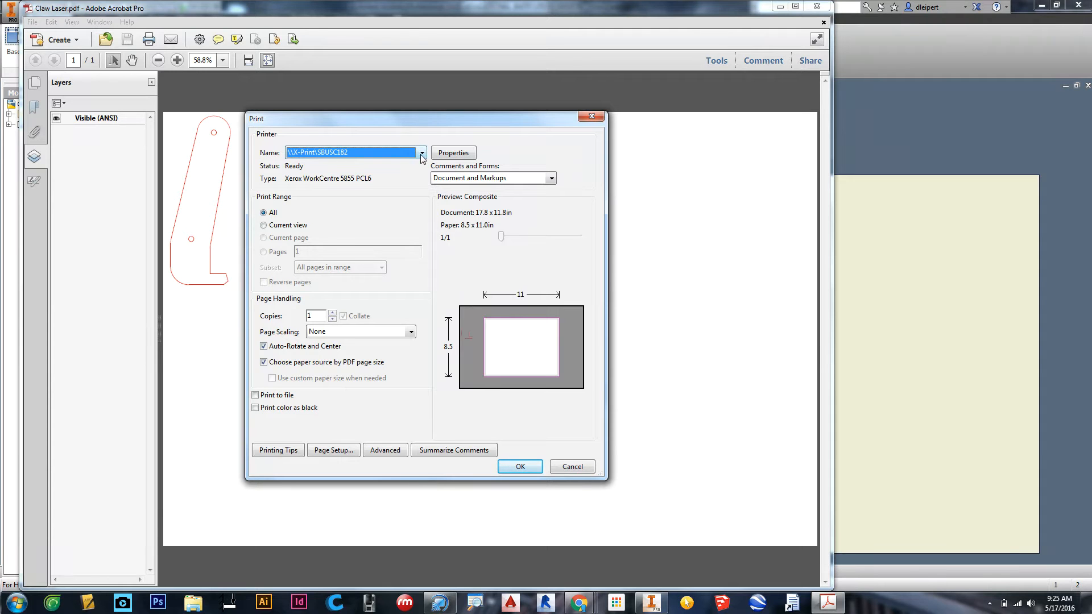
pyautogui.click(422, 154)
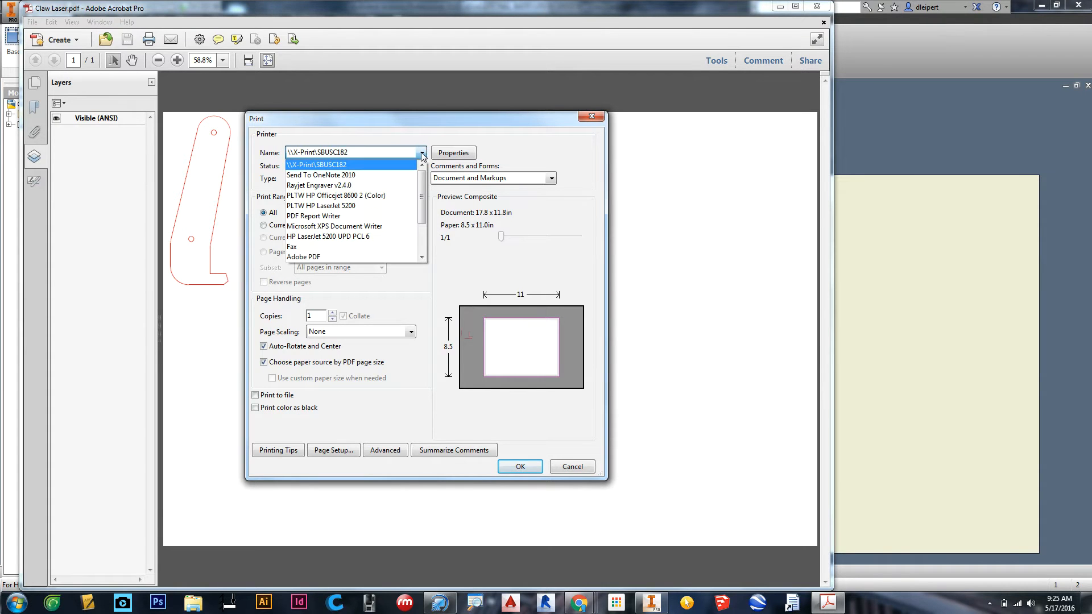
pyautogui.click(402, 185)
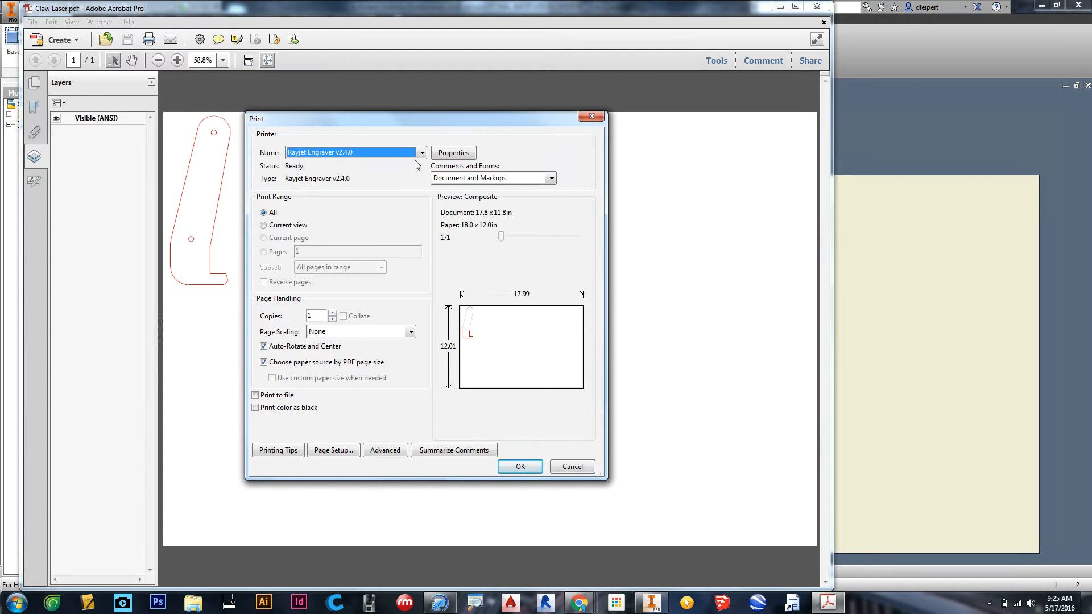
pyautogui.click(454, 153)
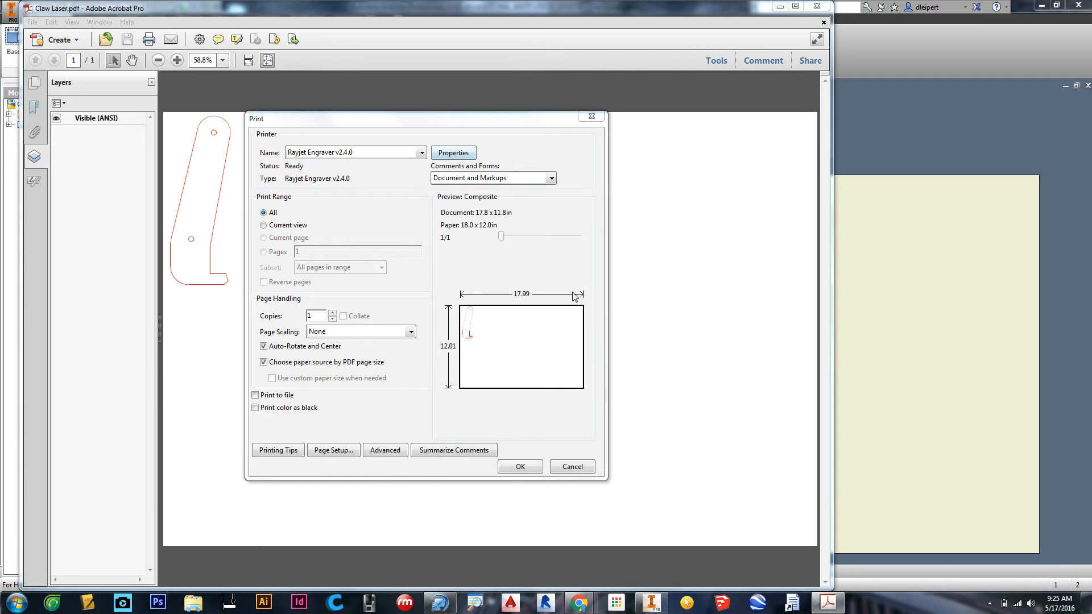
# - Switch to Chrome, open the Laser Cutting resource page of the class site and find the Material and Cut Speed Specs
pyautogui.moveTo(577, 606)
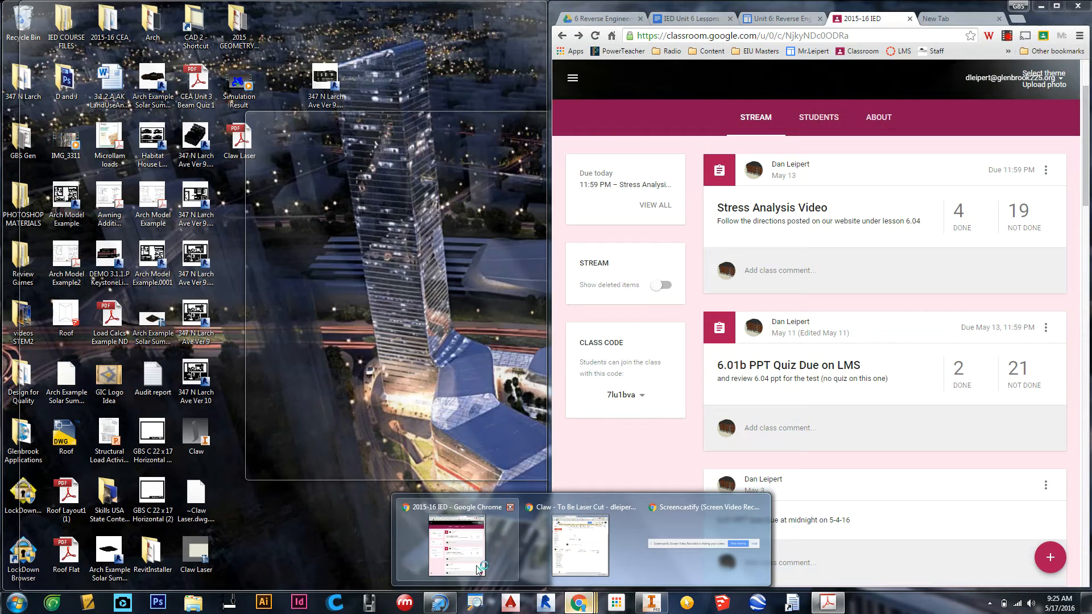
pyautogui.click(478, 569)
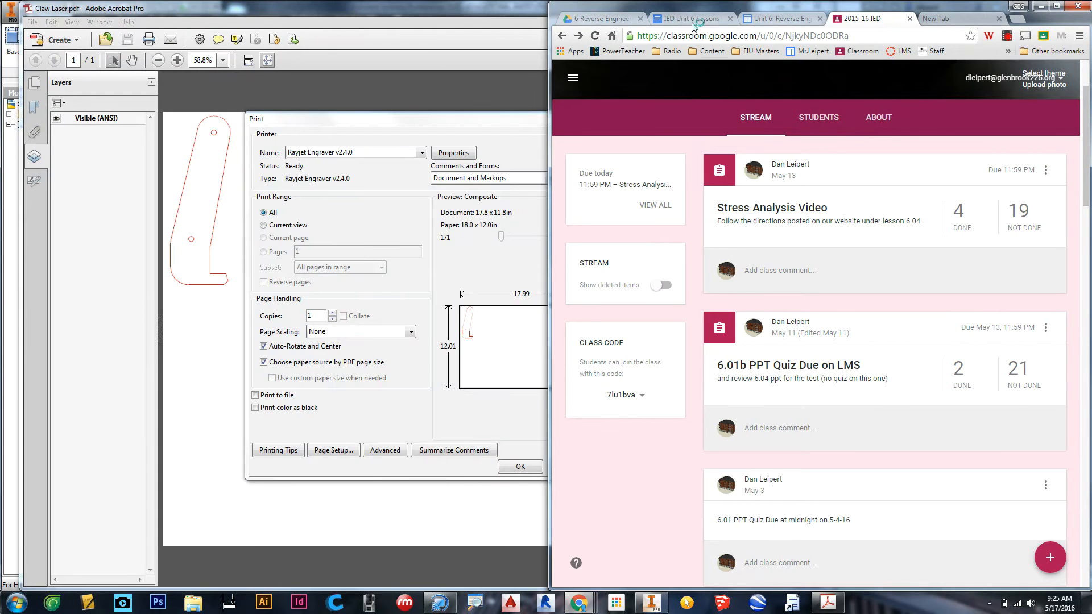
pyautogui.click(818, 17)
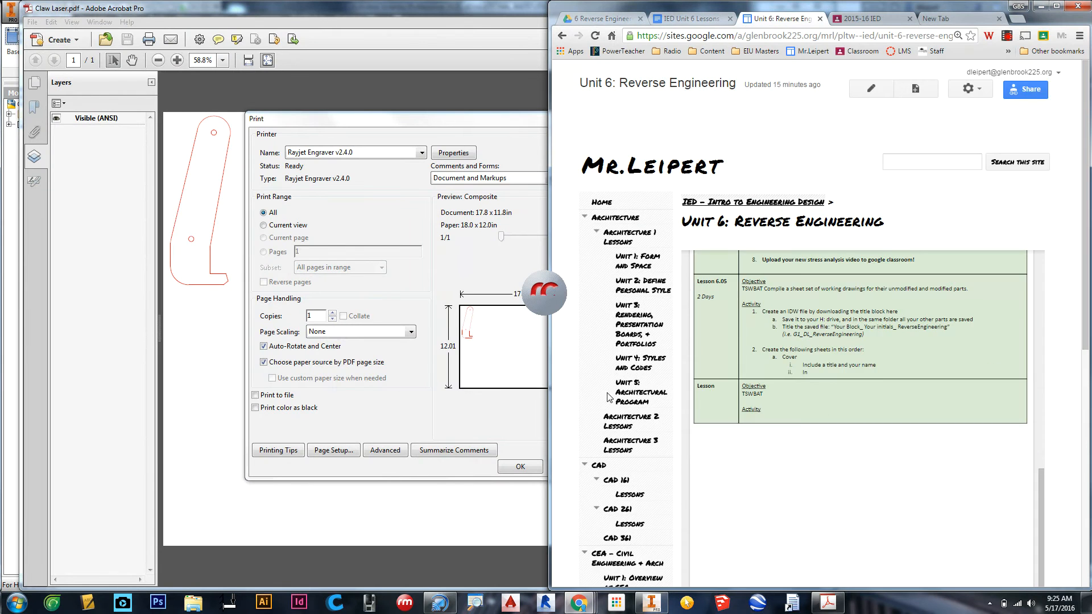
pyautogui.scroll(-10, 613, 386)
pyautogui.scroll(-1, 613, 387)
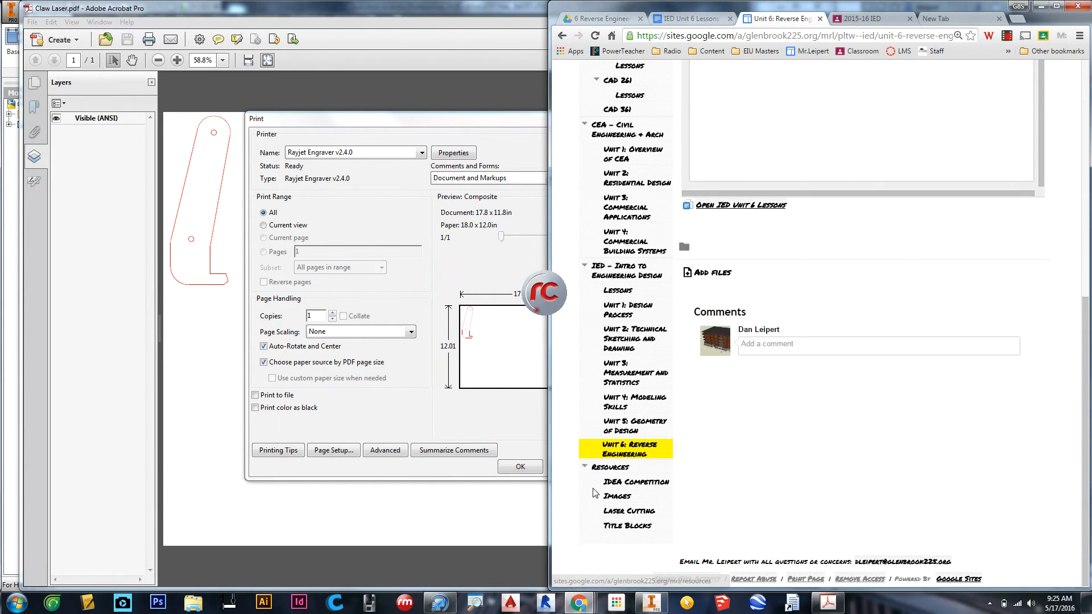
pyautogui.click(618, 512)
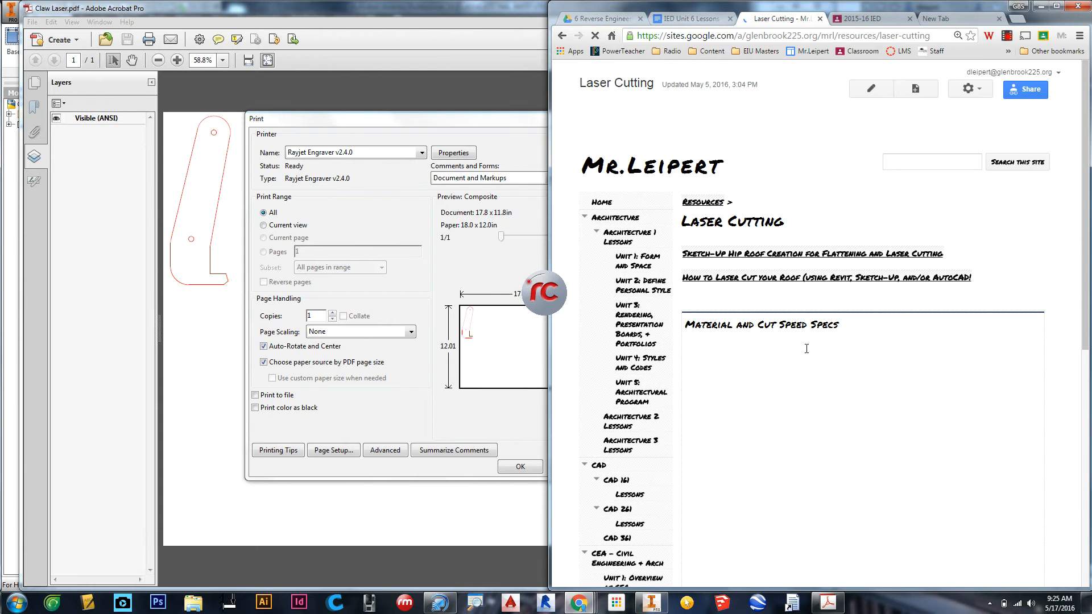
pyautogui.scroll(-4, 767, 220)
pyautogui.scroll(-4, 803, 252)
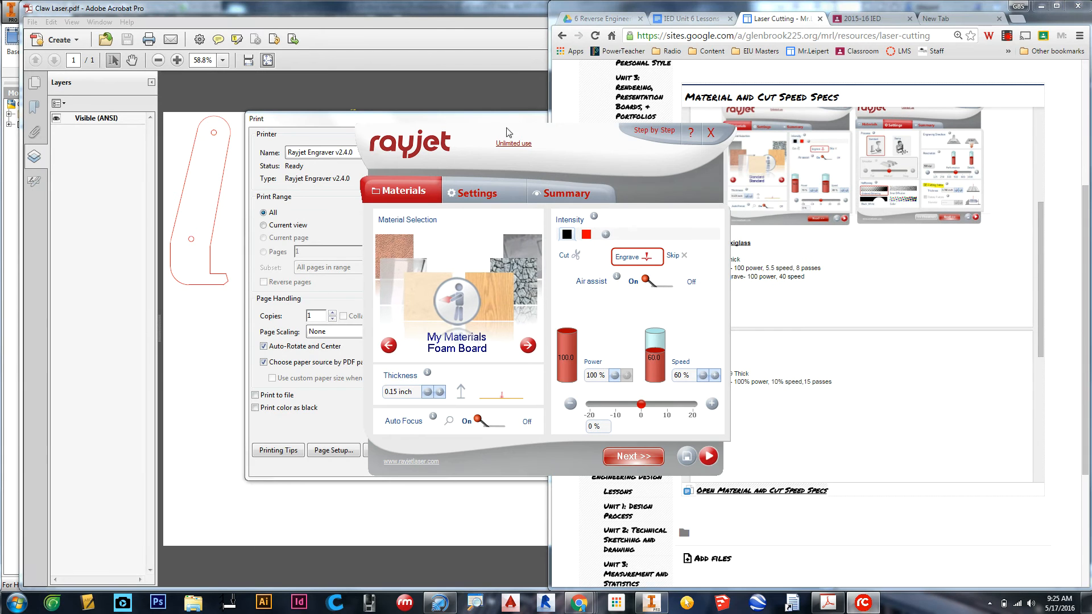
# - Place the Rayjet settings window beside the web page and examine the foam board and plexiglass cut specs
pyautogui.moveTo(500, 136); pyautogui.dragTo(340, 117)
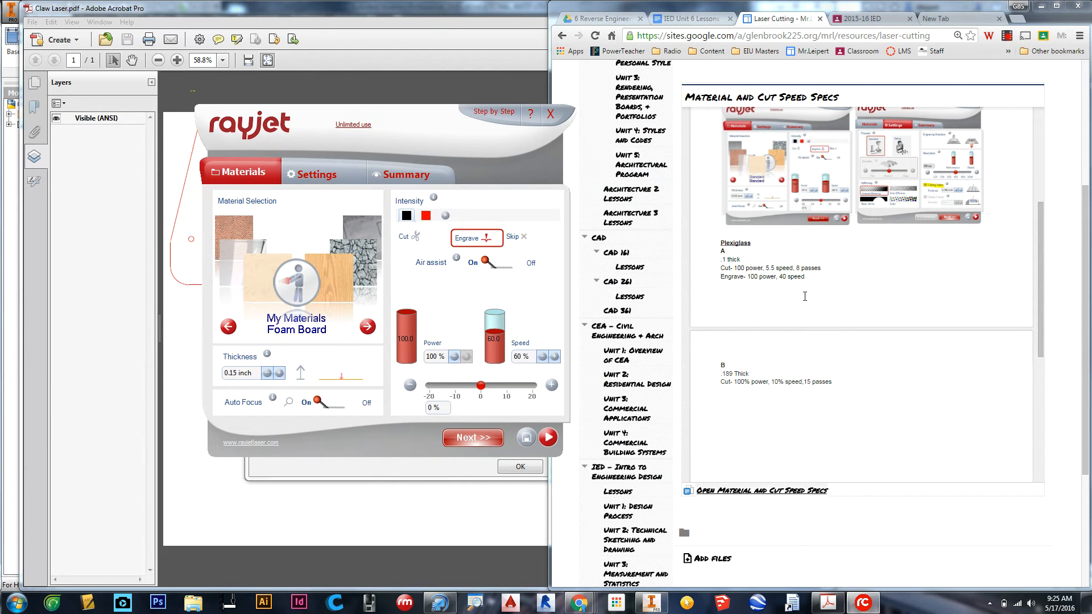
pyautogui.click(732, 269)
pyautogui.scroll(5, 732, 269)
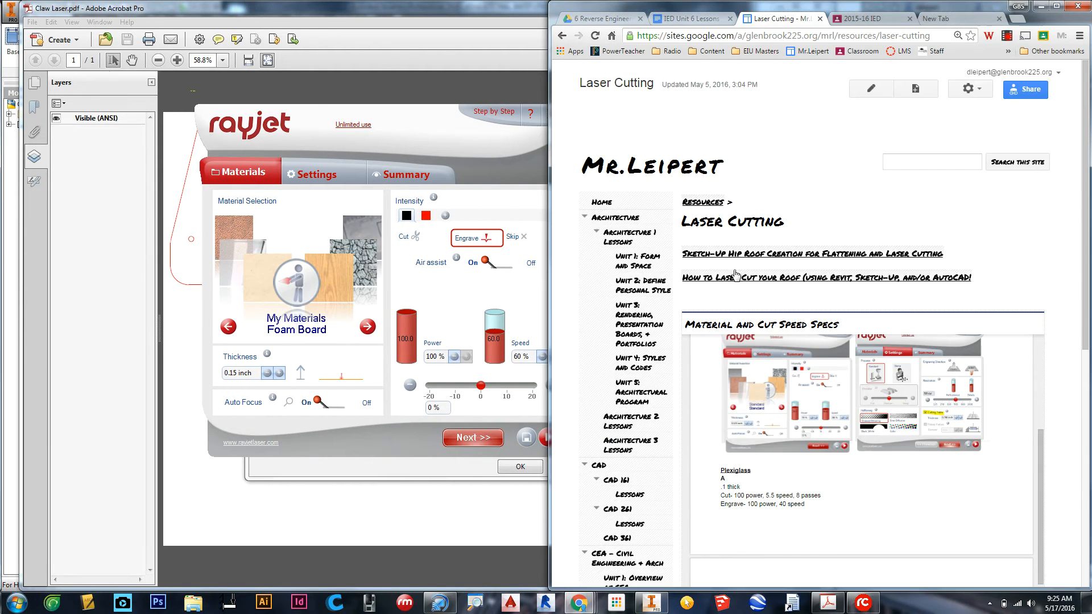
pyautogui.scroll(1, 770, 512)
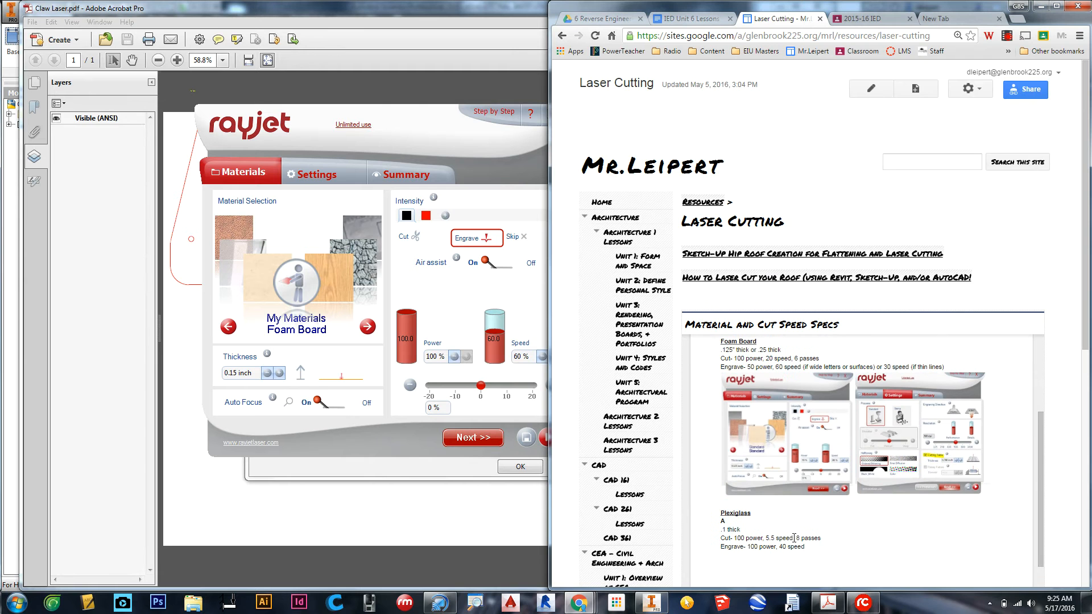
pyautogui.scroll(1, 834, 538)
pyautogui.scroll(-1, 848, 506)
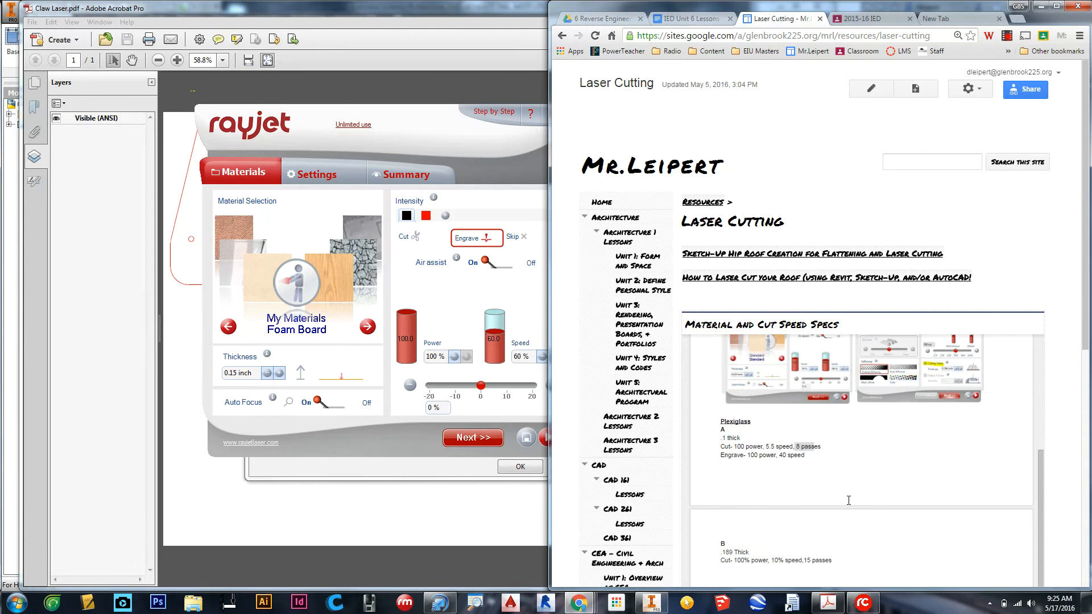
# - Show the red cut intensity settings in Rayjet and compare them with the specs for .1 thick plexiglass
pyautogui.click(507, 154)
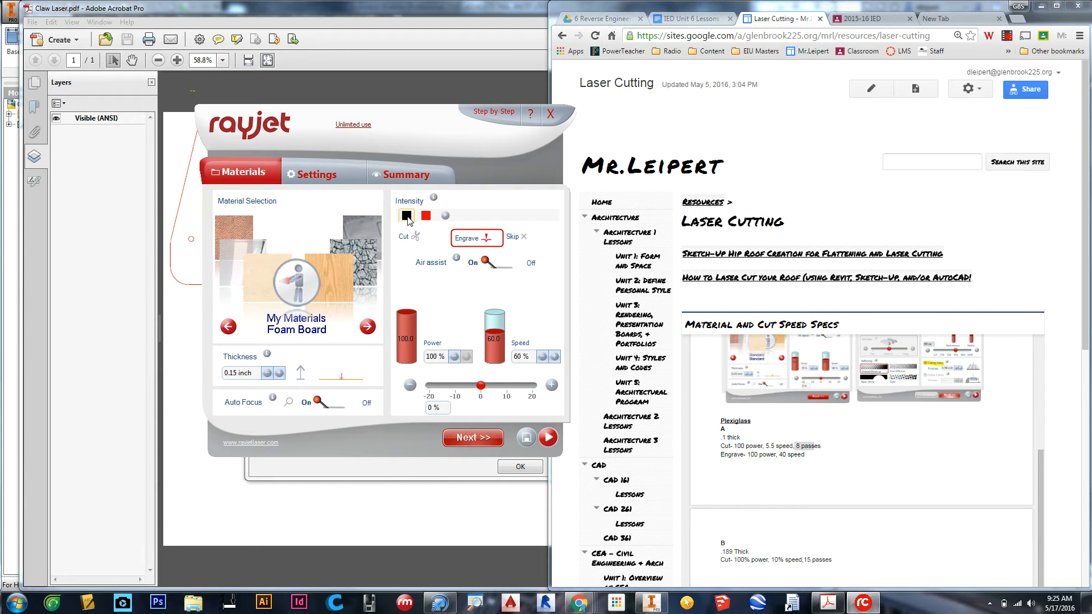
pyautogui.click(426, 218)
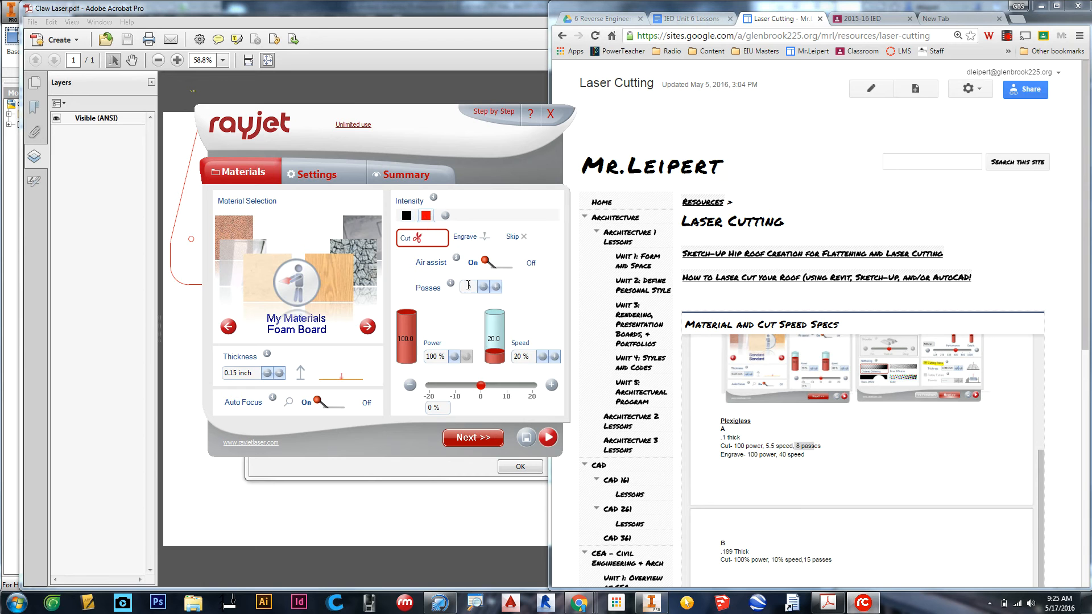
pyautogui.click(789, 453)
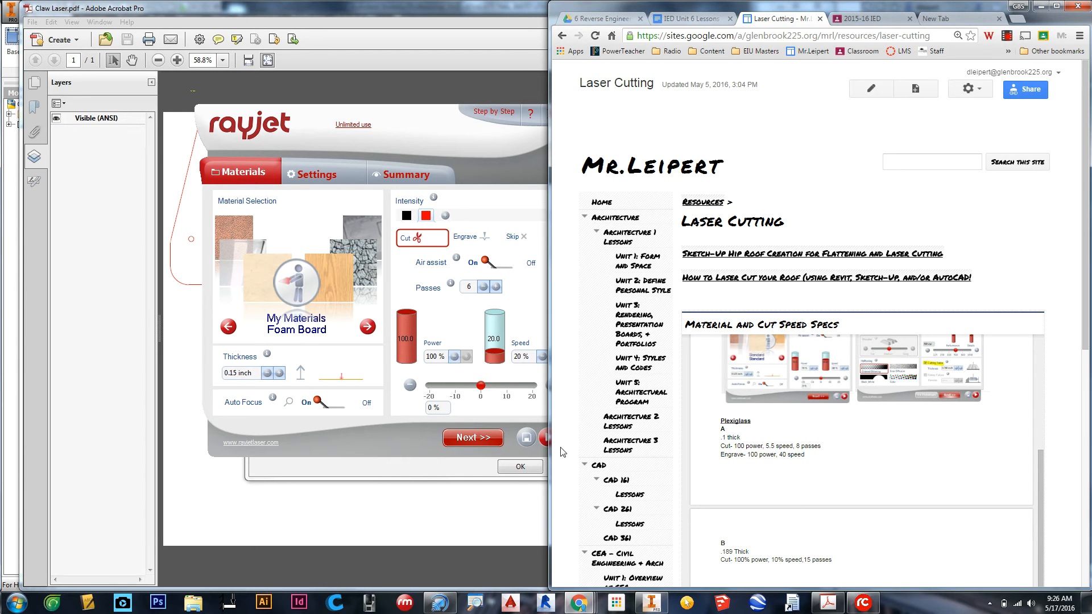
pyautogui.moveTo(720, 438); pyautogui.dragTo(742, 438)
# - Set the material thickness to 0.15 inch, go through to the process settings and accept the Rayjet setup, returning to the print dialog
pyautogui.click(234, 376)
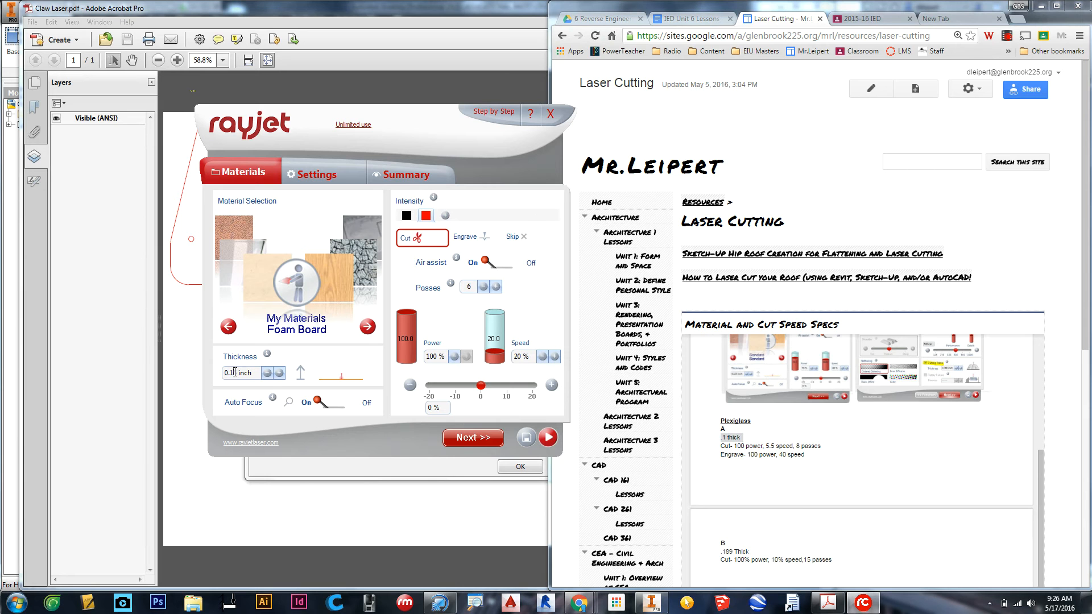
pyautogui.write('5')
pyautogui.click(480, 440)
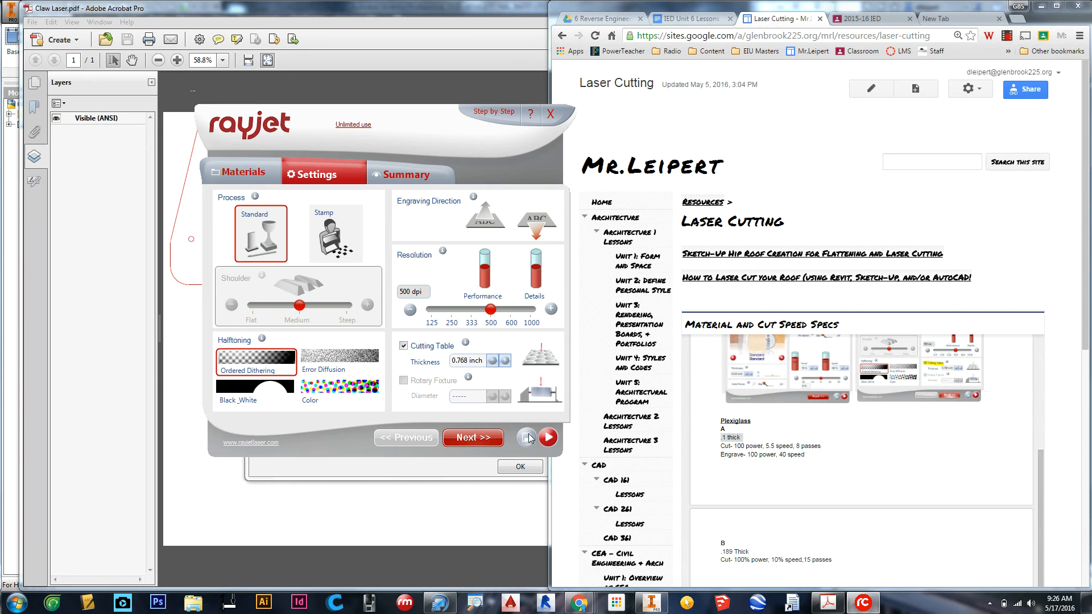
pyautogui.click(549, 438)
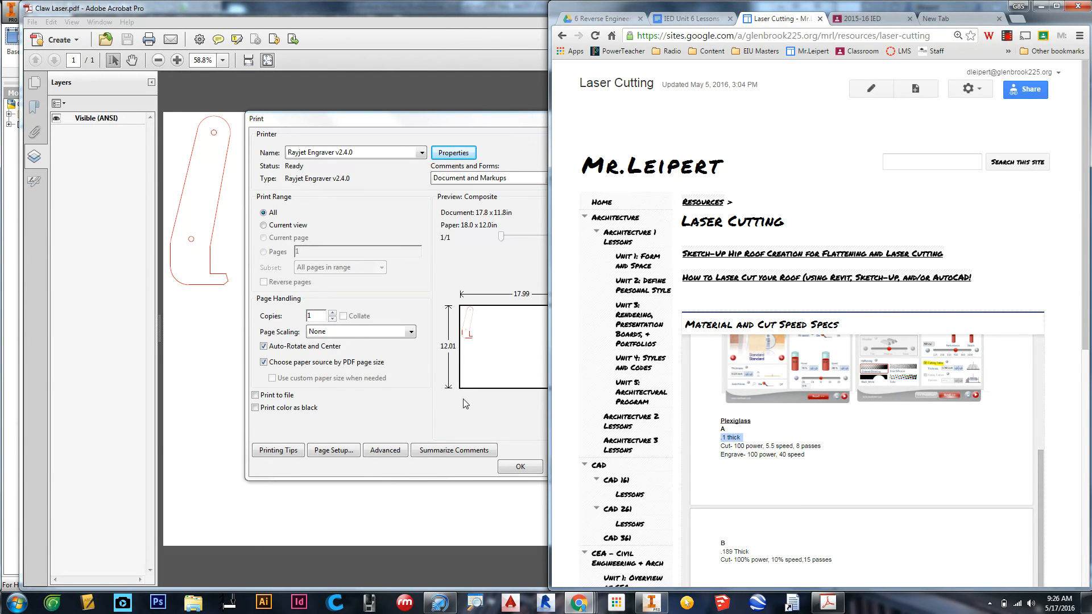
pyautogui.click(374, 120)
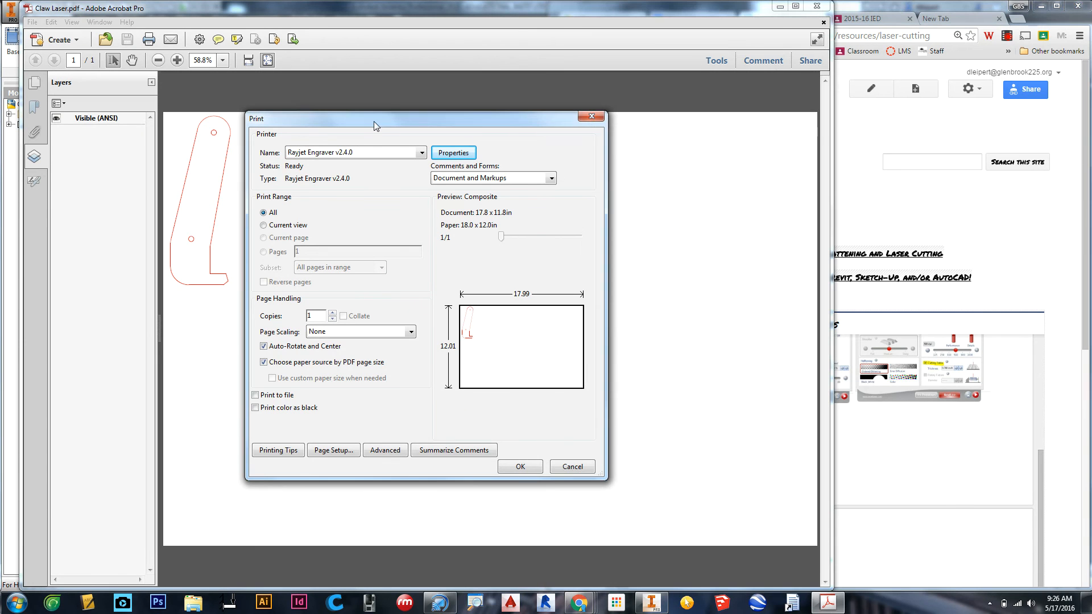